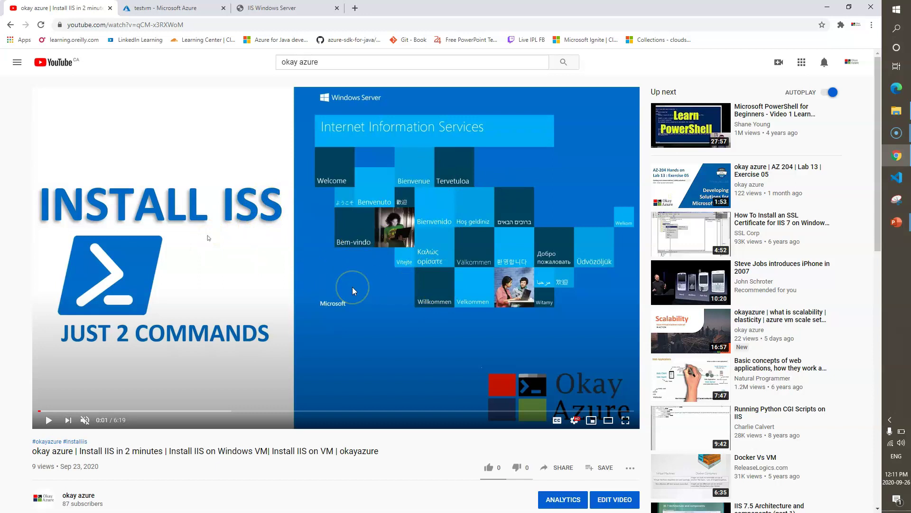
Copy testvm's public IP address and start a Remote Desktop connection to 168.61.32.53.
click(285, 8)
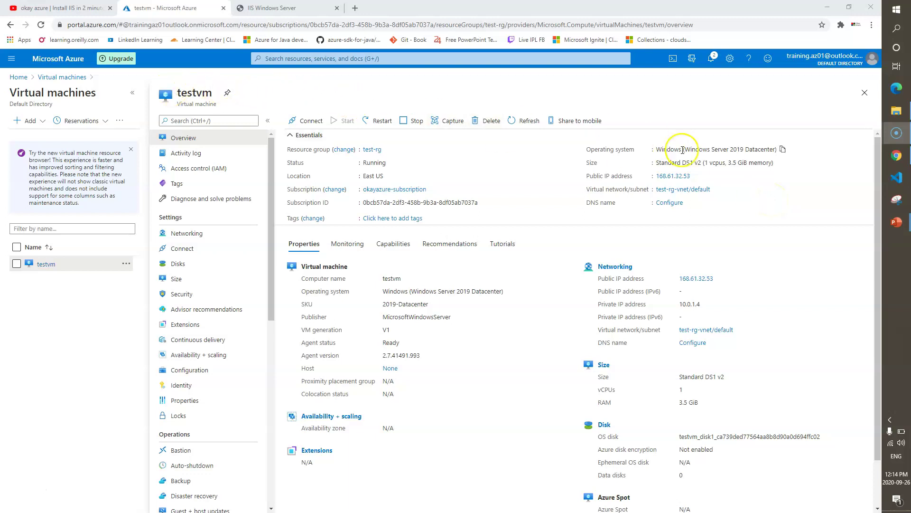
click(696, 176)
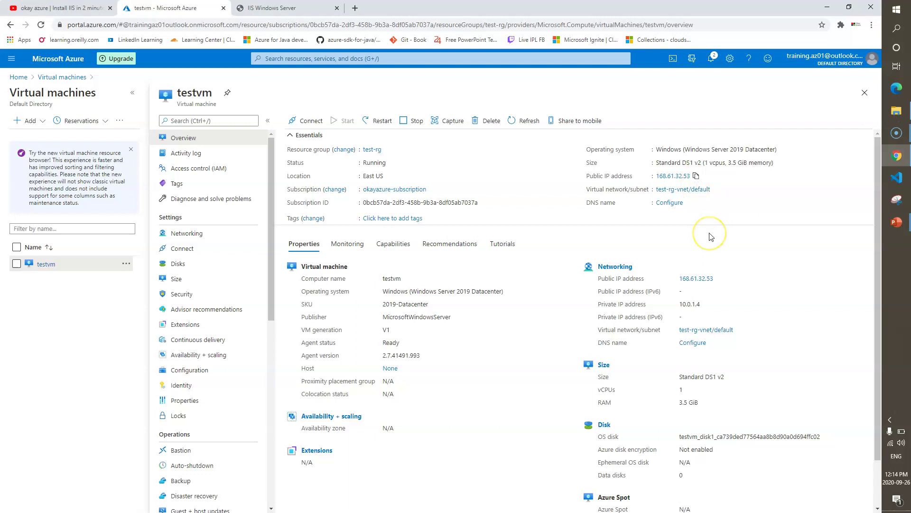
key(super+r)
text(ms)
key(Down)
key(Down)
key(Down)
key(Return)
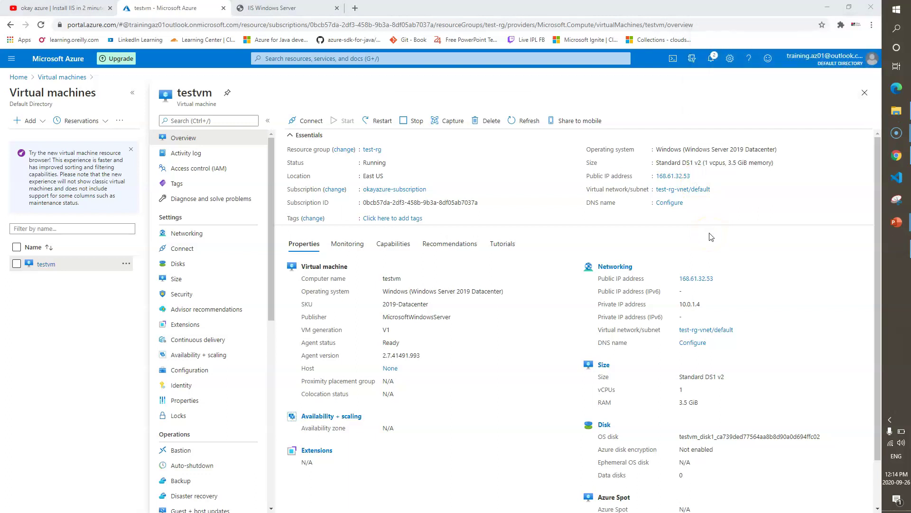
key(ctrl+v)
click(481, 207)
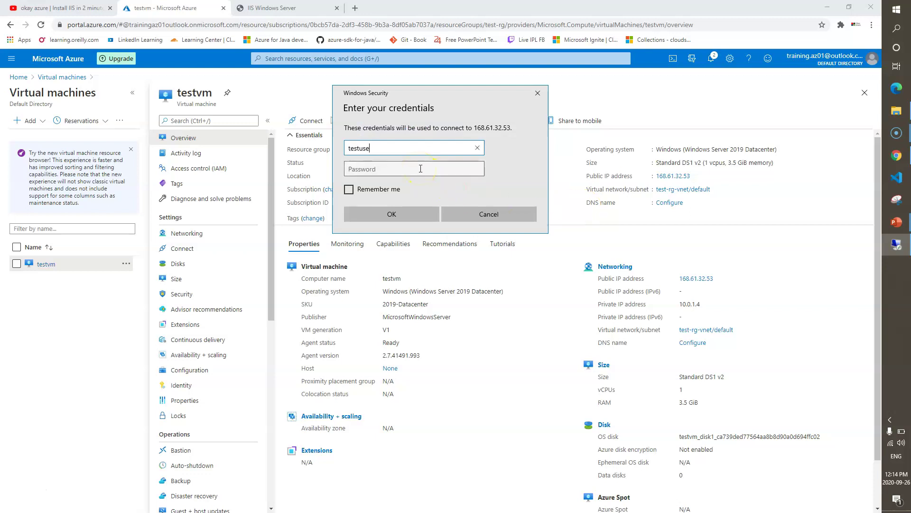
Sign in to the remote machine as testuser with the account password and accept the connection.
click(420, 168)
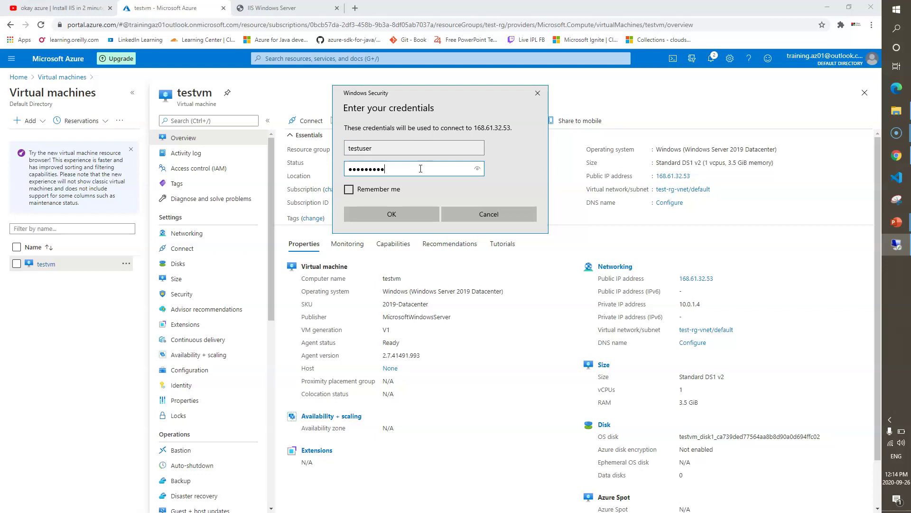
click(403, 212)
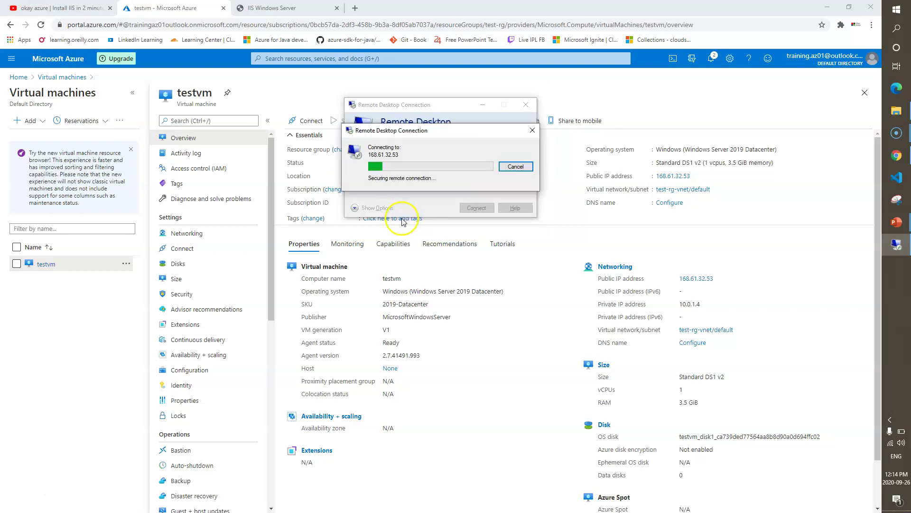
click(474, 242)
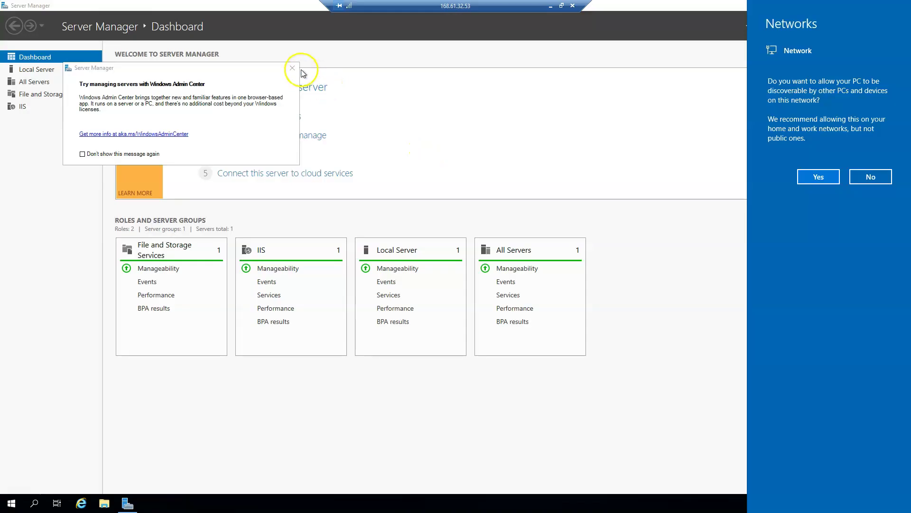
Browse to C:\Windows\System32\Sysprep on the remote machine and dismiss the Windows Admin Center message.
click(292, 69)
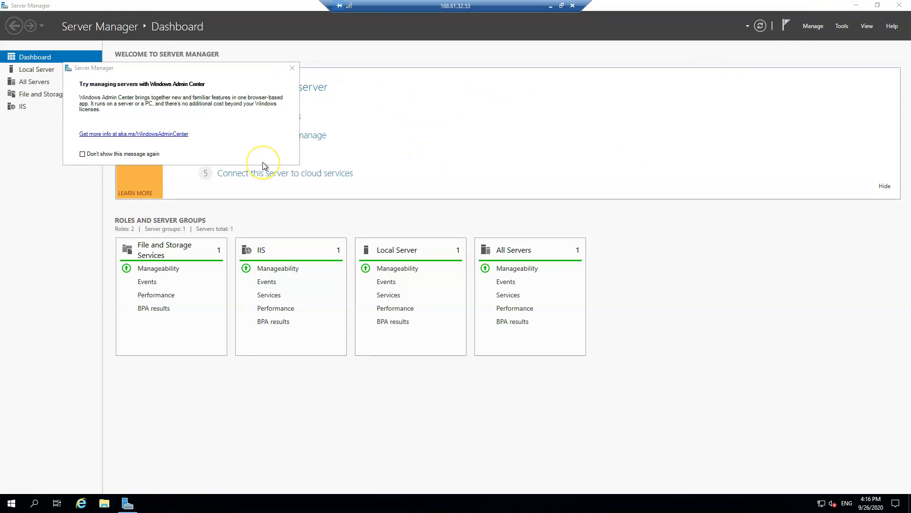
key(super+e)
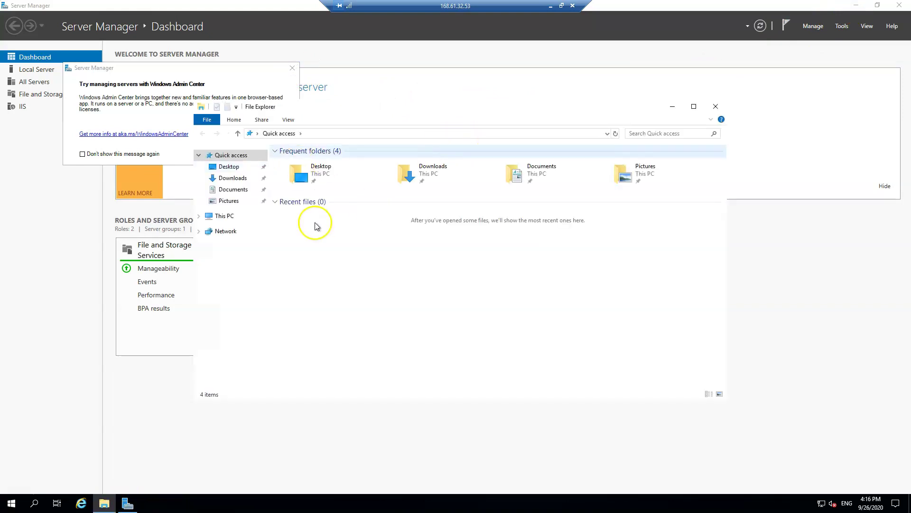
click(226, 219)
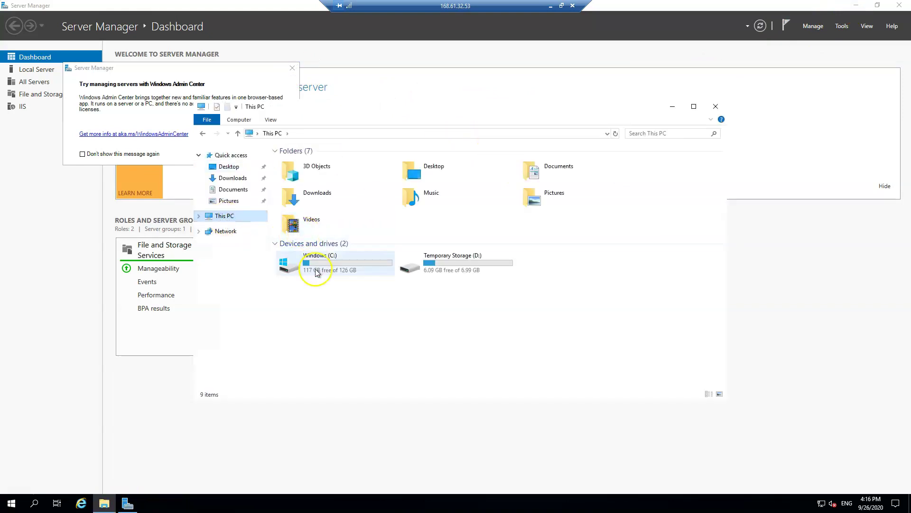
double_click(311, 269)
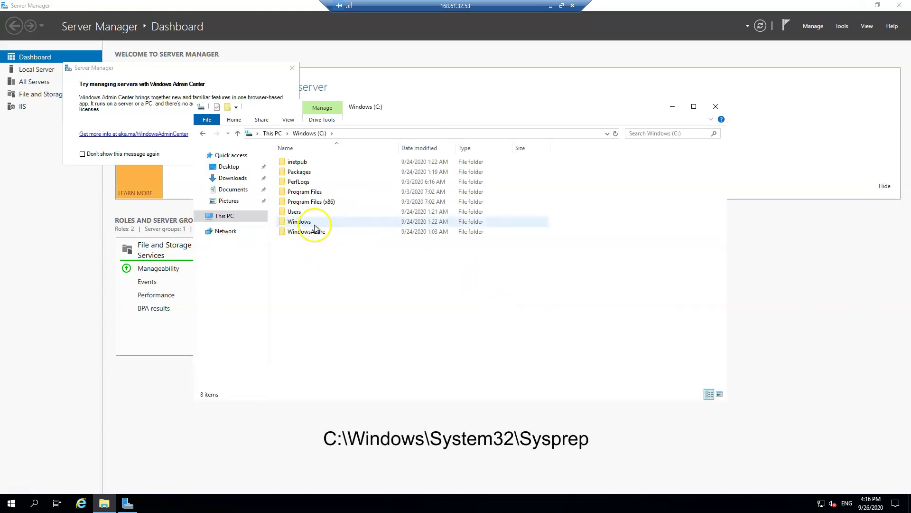
double_click(309, 222)
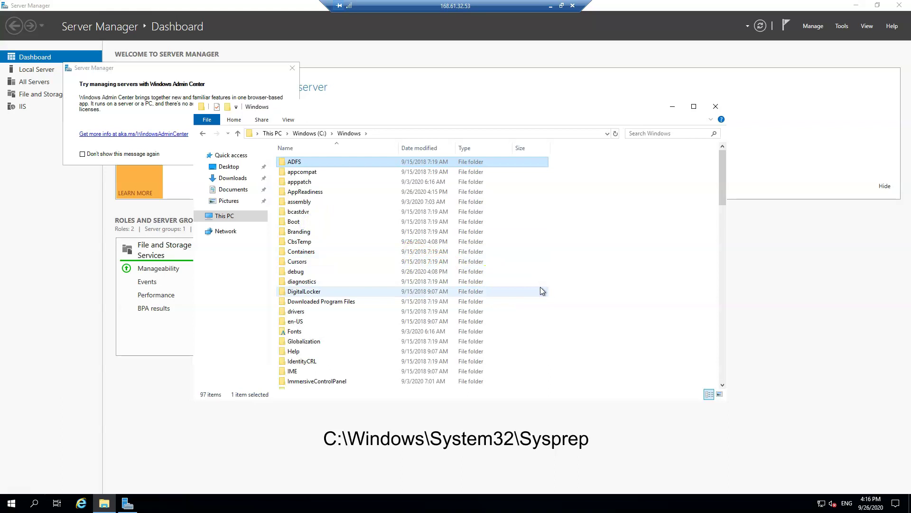
text(system32)
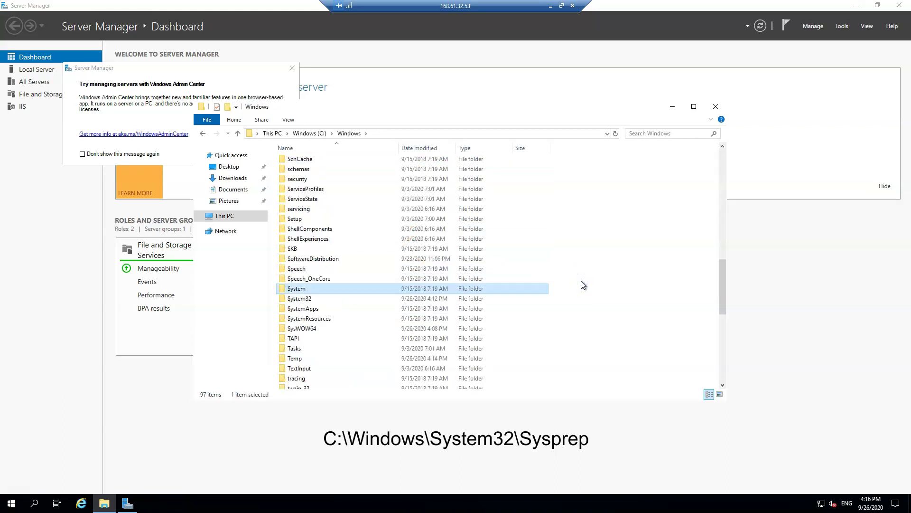
key(Return)
text(sysprep)
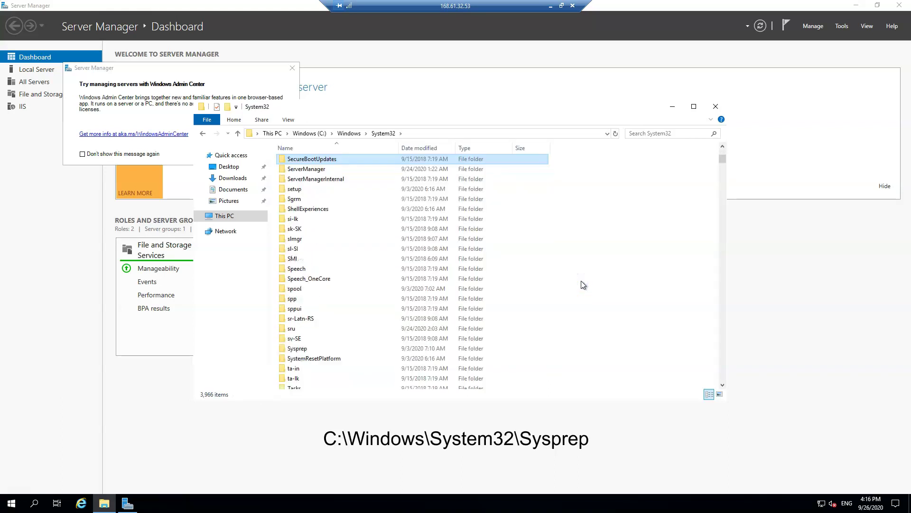
double_click(325, 352)
text(sysprep)
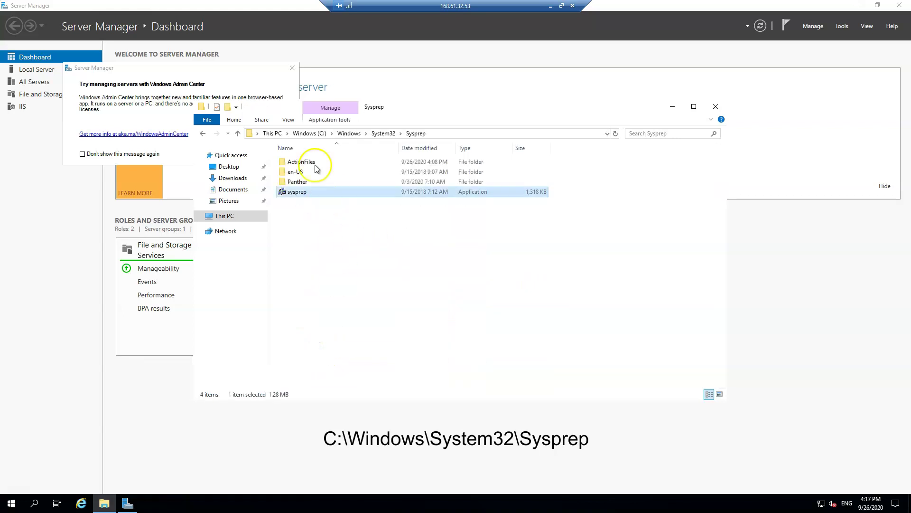
click(292, 68)
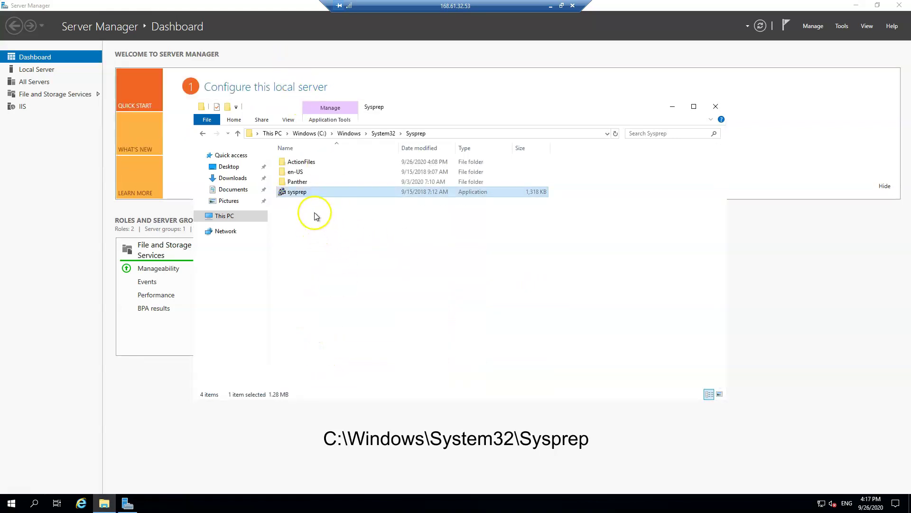
Run sysprep with the Out-of-Box Experience cleanup action, Generalize and Shutdown, and close the ended Remote Desktop session.
mouse_move(323, 194)
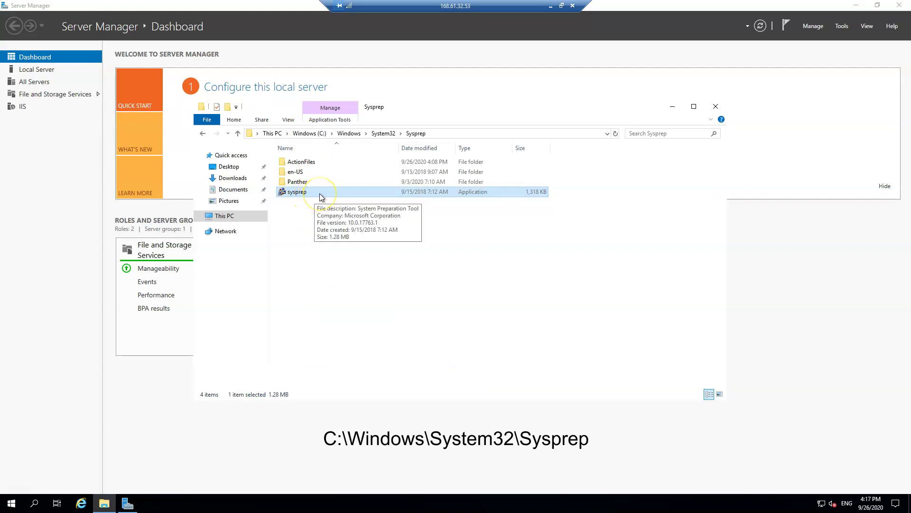
double_click(321, 194)
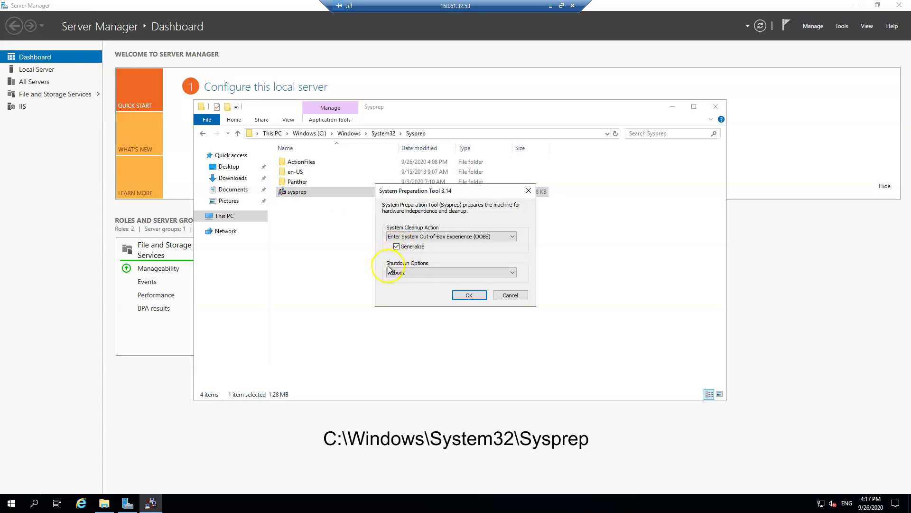
click(440, 273)
click(412, 294)
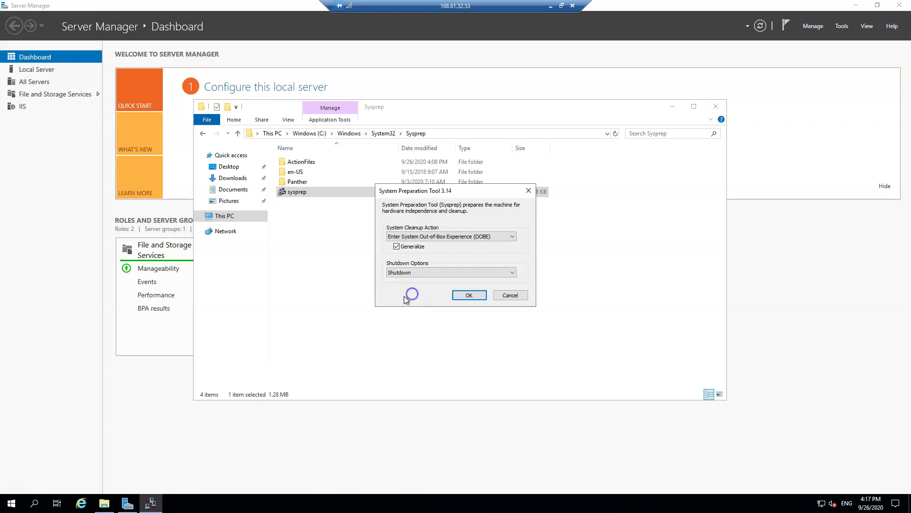
click(469, 296)
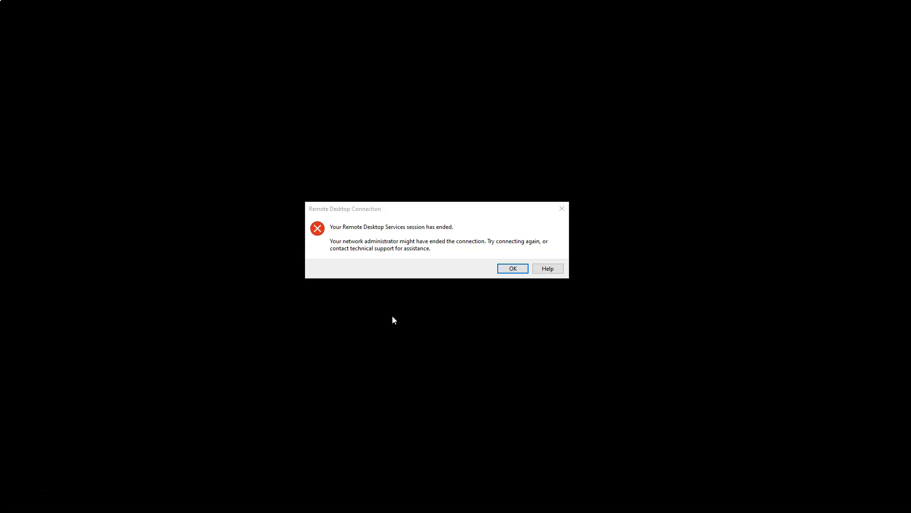
click(513, 268)
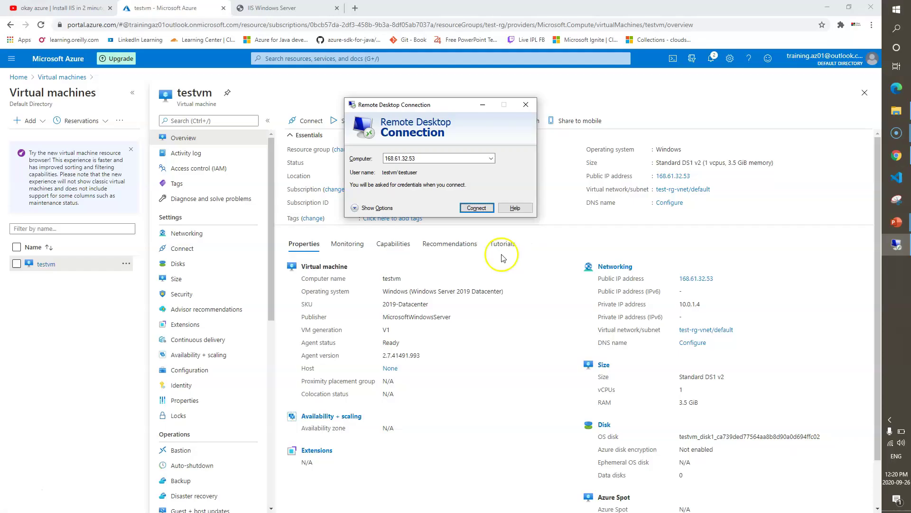
click(526, 102)
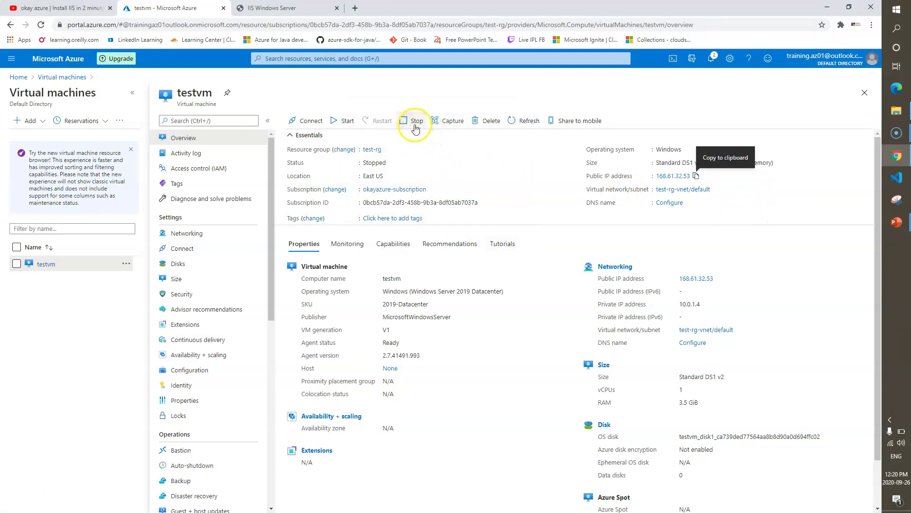
Deallocate the VM from Cloud Shell with Stop-AzVM -Name testvm -ResourceGroupName test-rg -Force.
click(673, 58)
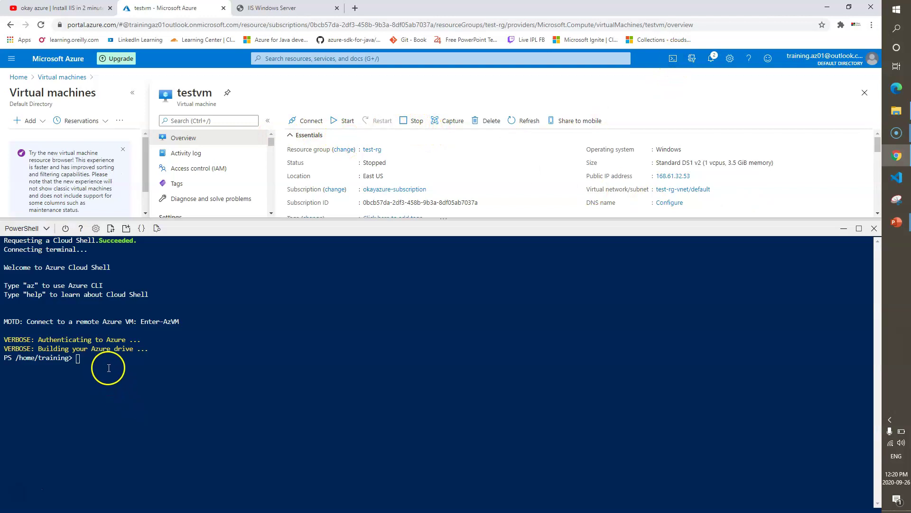
click(109, 367)
text(Stop-AvV)
text(M -Name te)
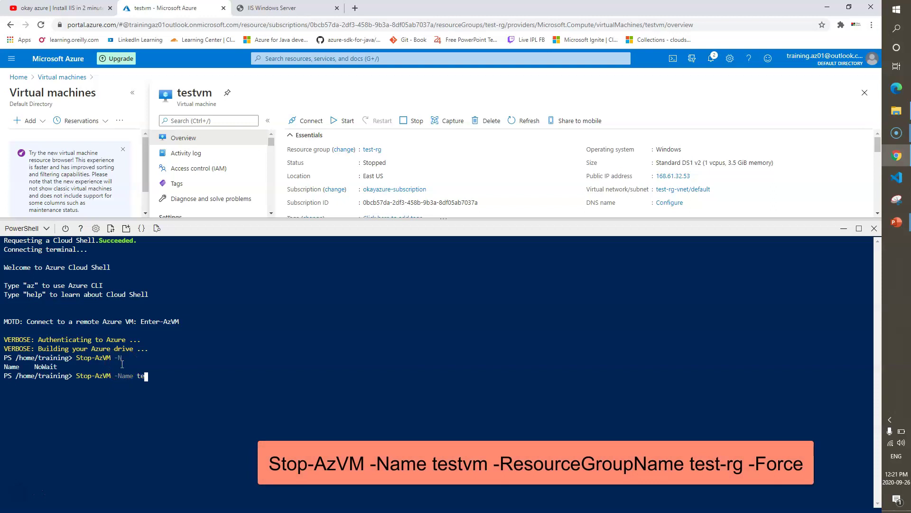
text(stvm -Re)
key(Tab)
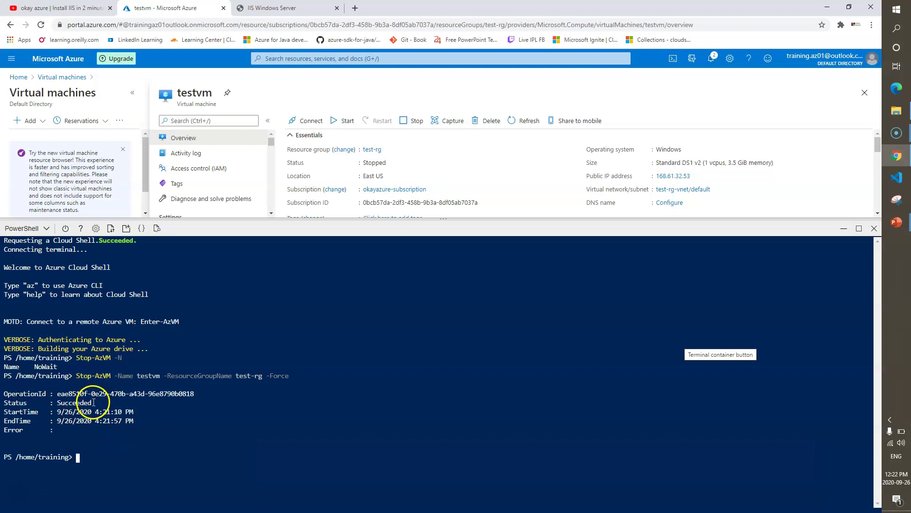
Check the stop command's result, and refresh testvm's overview with Cloud Shell minimized to examine the VM status.
drag(97, 403, 9, 402)
click(334, 379)
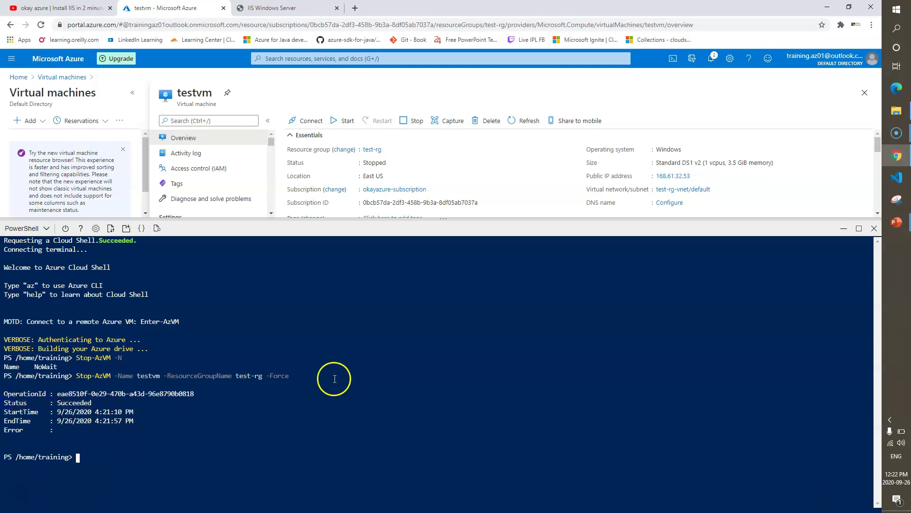
click(843, 228)
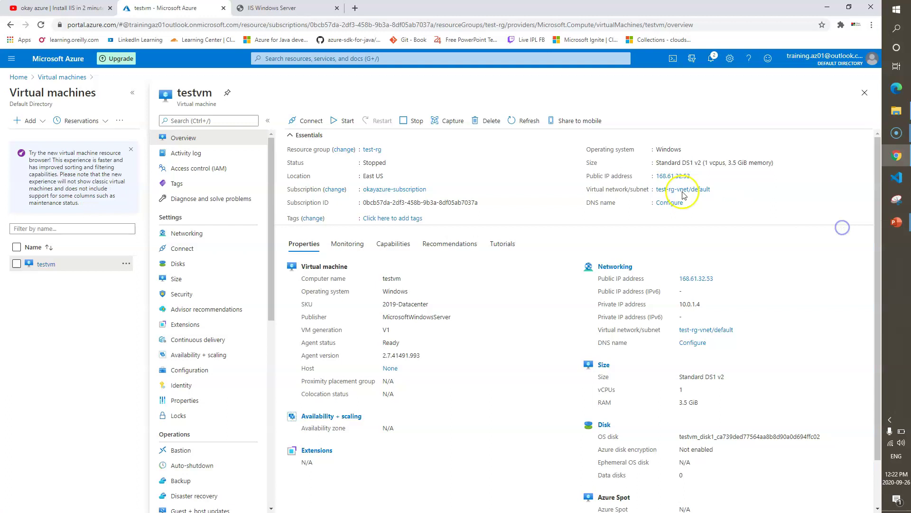
click(513, 123)
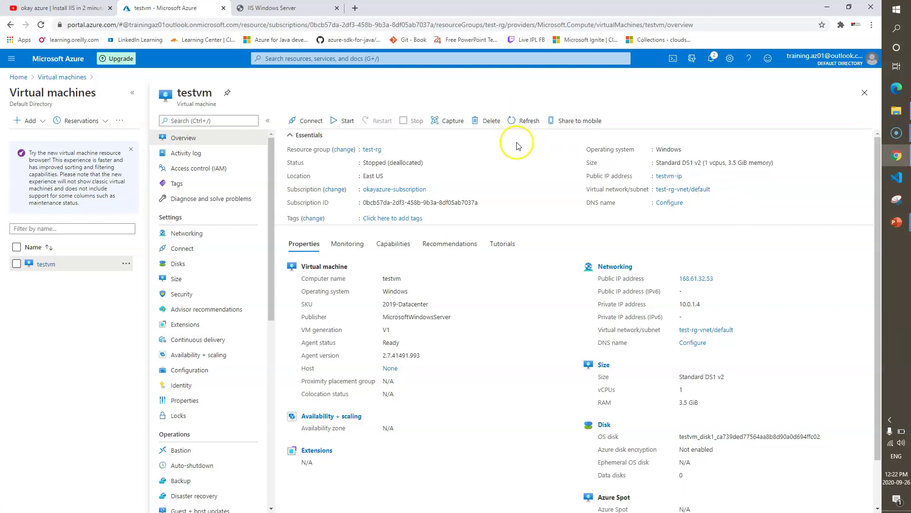
Start capturing an image of testvm and name the image testvm-image.
click(453, 125)
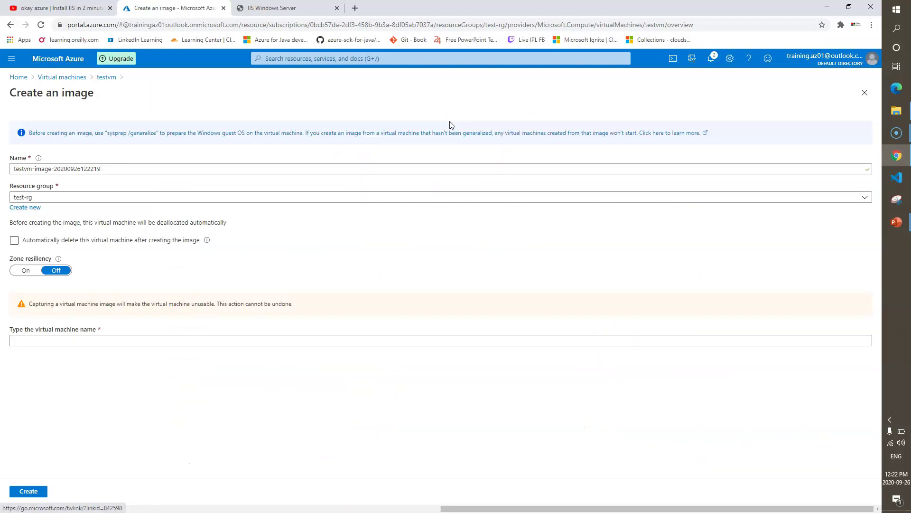
drag(115, 169, 58, 166)
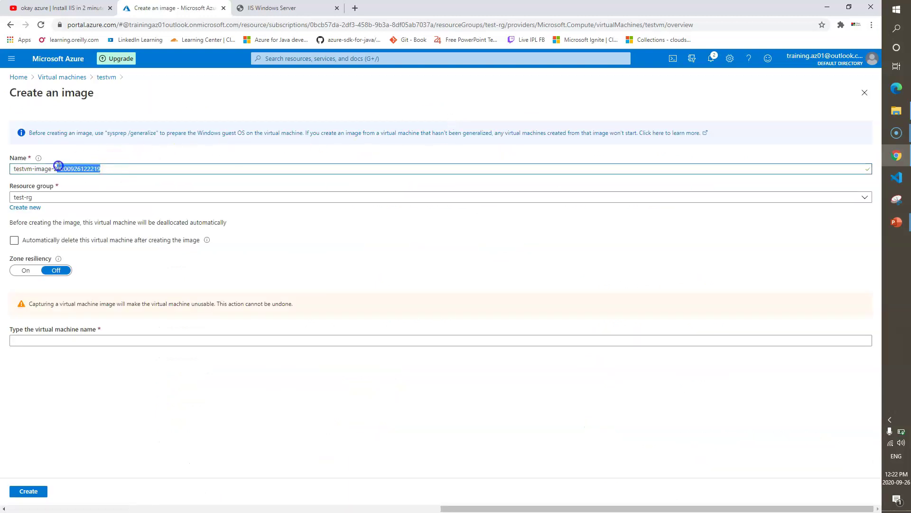
key(BackSpace)
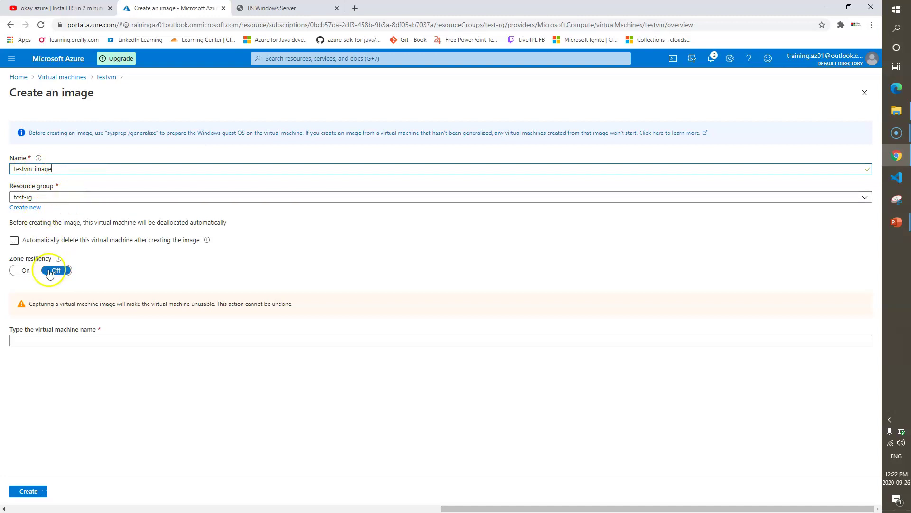
click(15, 241)
click(41, 245)
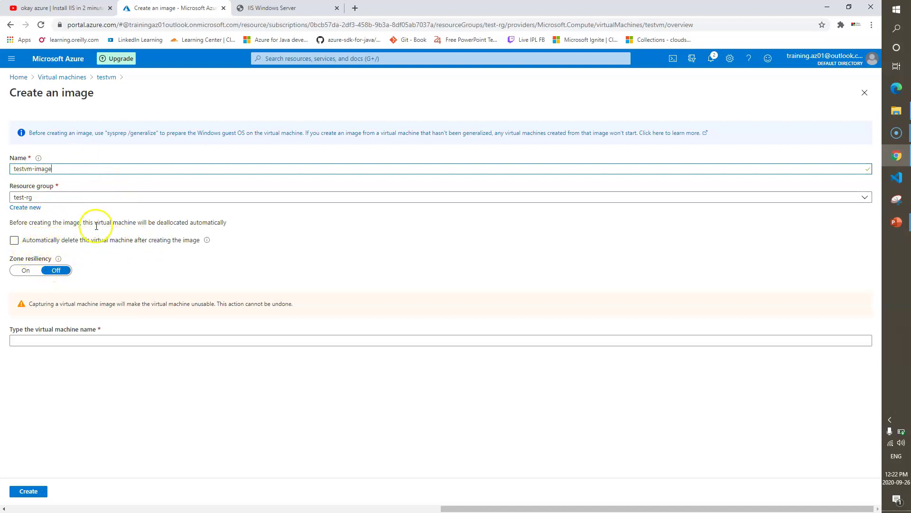
click(15, 240)
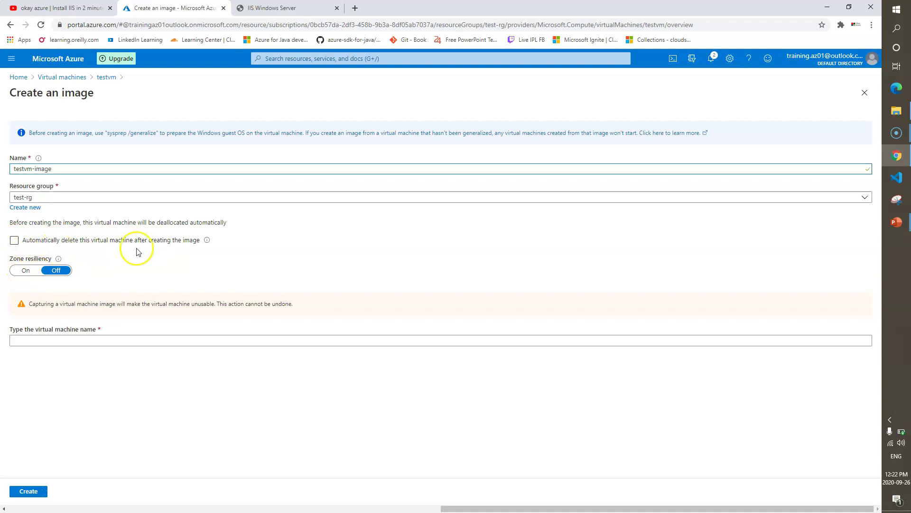
Enter testvm as the virtual machine name to confirm the image capture.
click(93, 338)
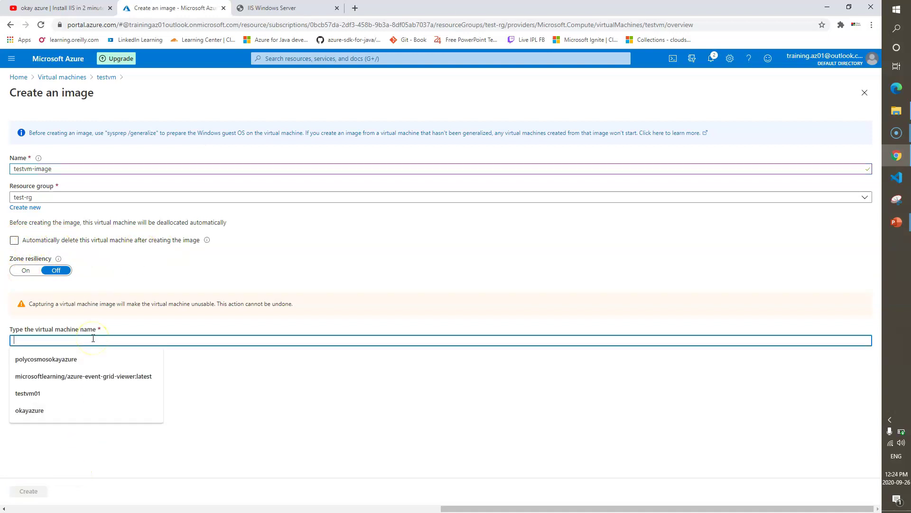
text(testvm)
click(157, 403)
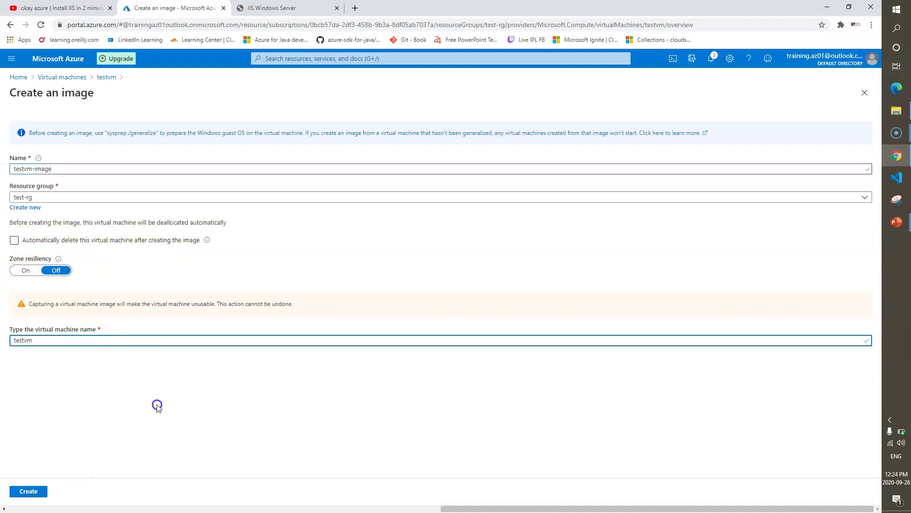
Create the image testvm-image from testvm and check the notifications for its creation.
click(38, 491)
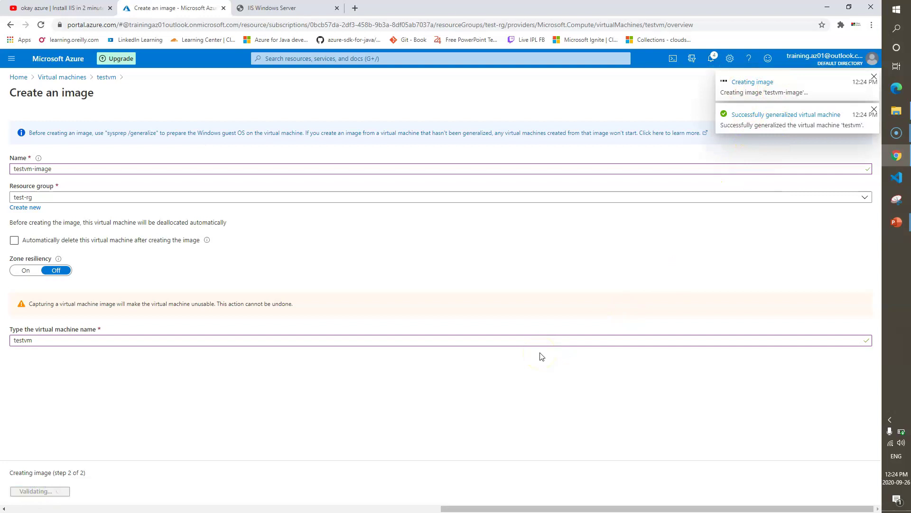
click(780, 86)
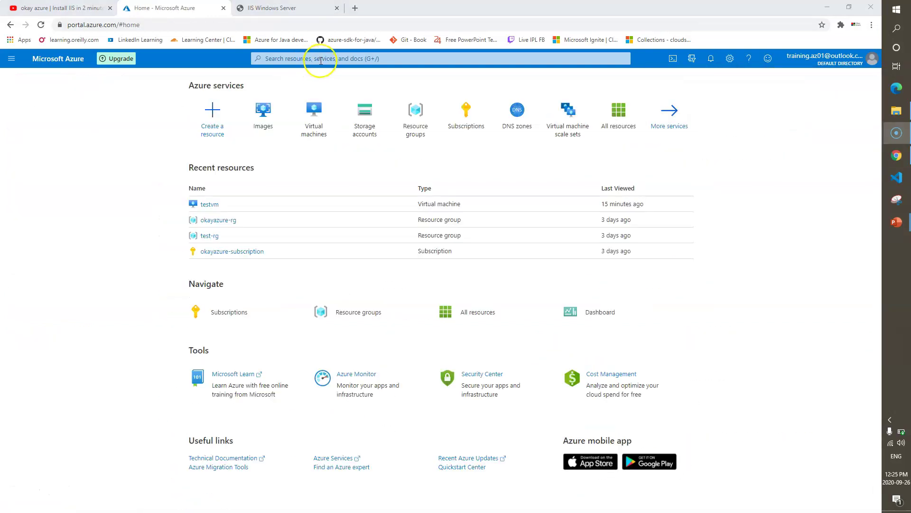
click(709, 61)
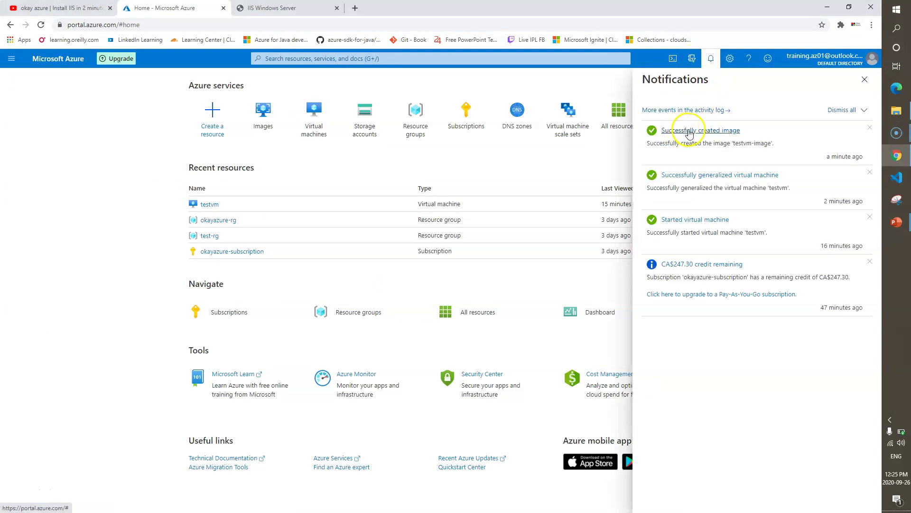
Search the portal for images and examine the Images list for testvm-image.
click(402, 58)
text(images)
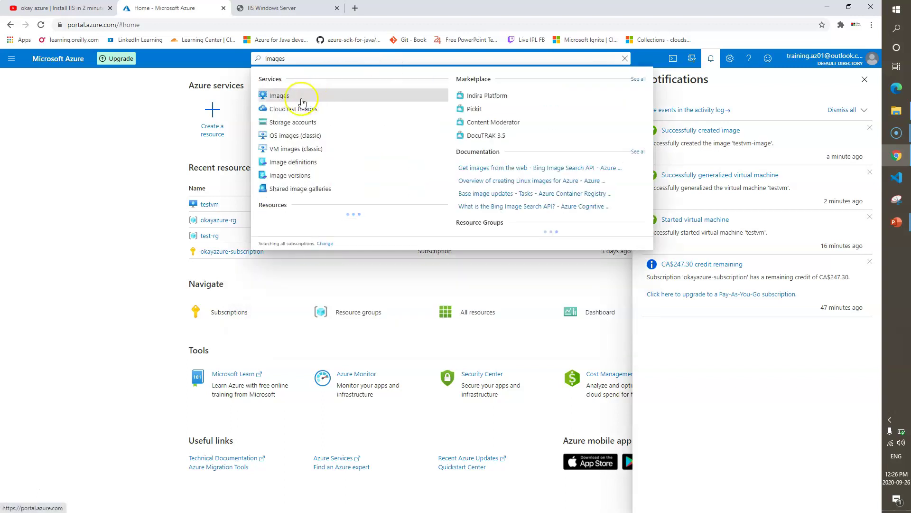
click(301, 102)
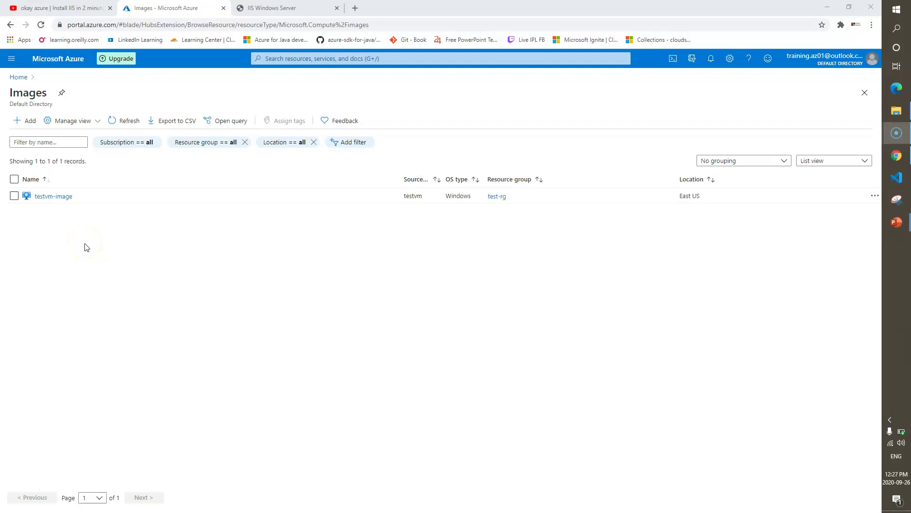
click(864, 92)
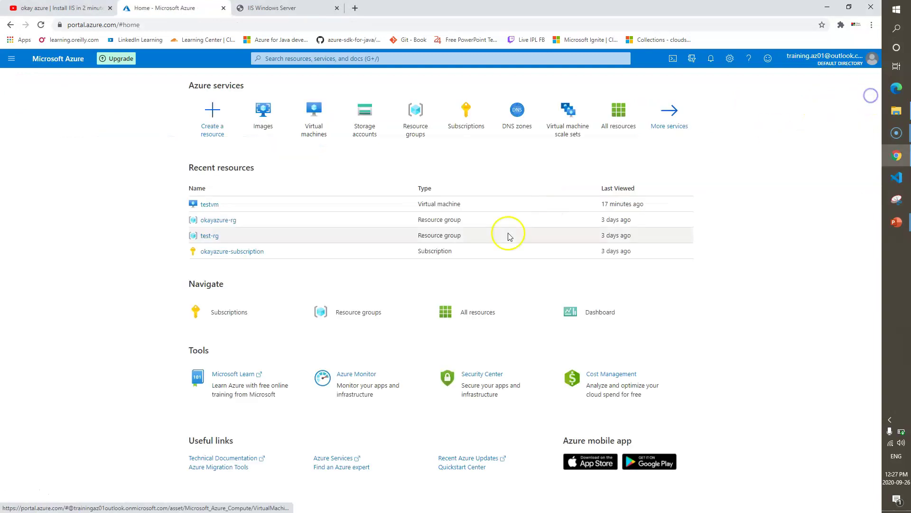
Try to start the generalized source virtual machine testvm from its overview.
click(306, 117)
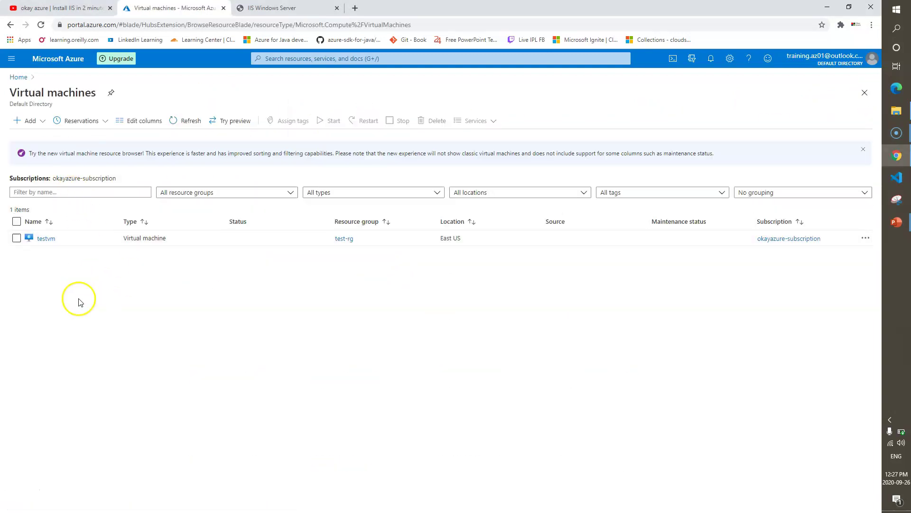
click(48, 239)
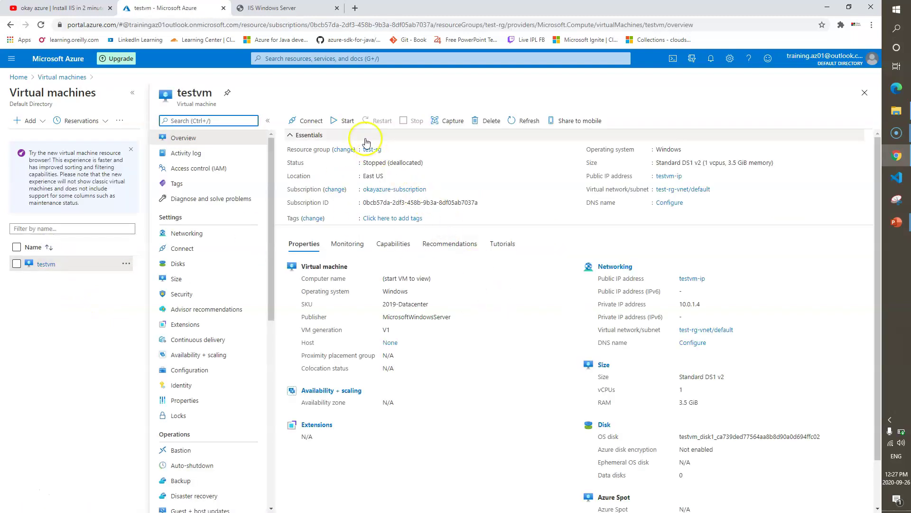
click(346, 122)
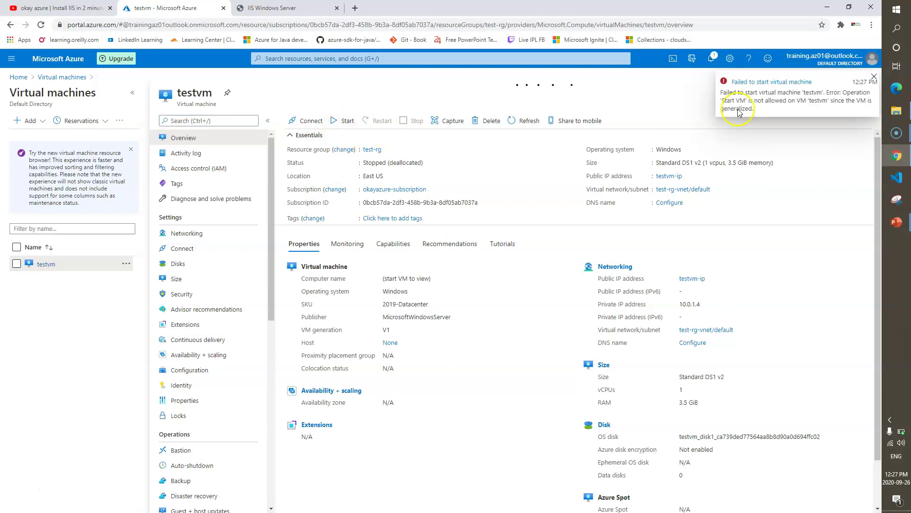
Examine the notification about the start operation on testvm for its detailed message.
click(765, 82)
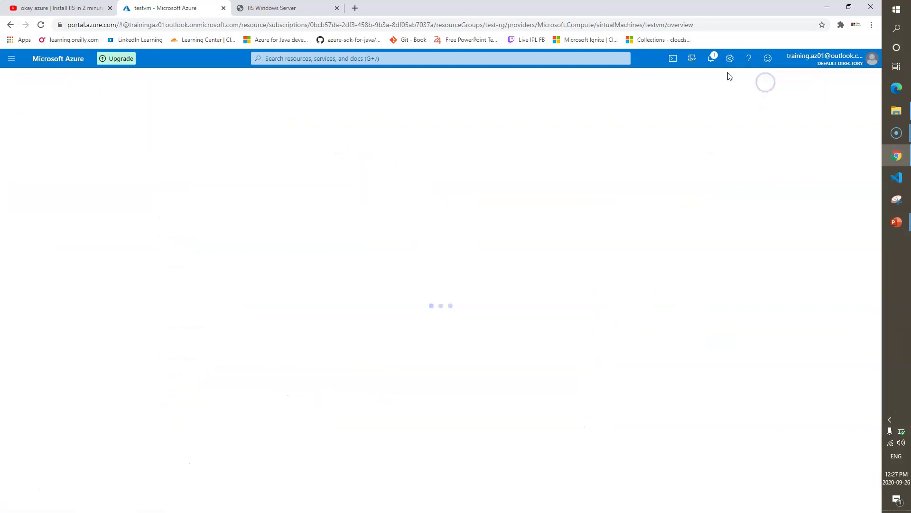
click(710, 59)
click(675, 144)
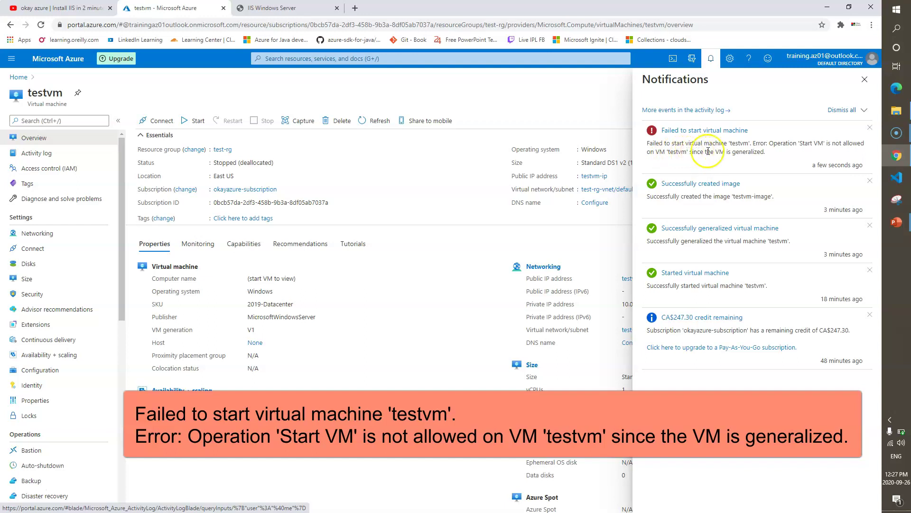
mouse_move(764, 151)
mouse_down()
mouse_move(649, 143)
mouse_move(762, 153)
mouse_up()
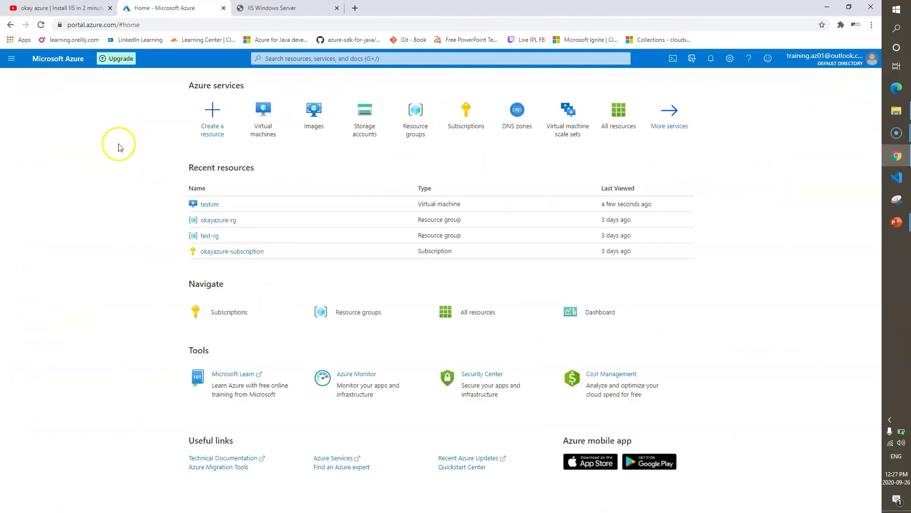
Start creating a virtual machine from testvm-image and name it dev-vm01.
click(306, 126)
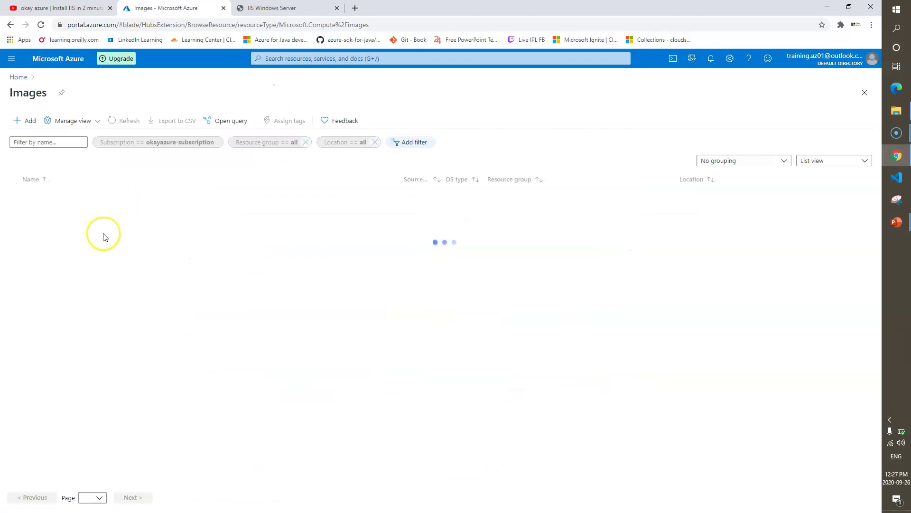
click(58, 197)
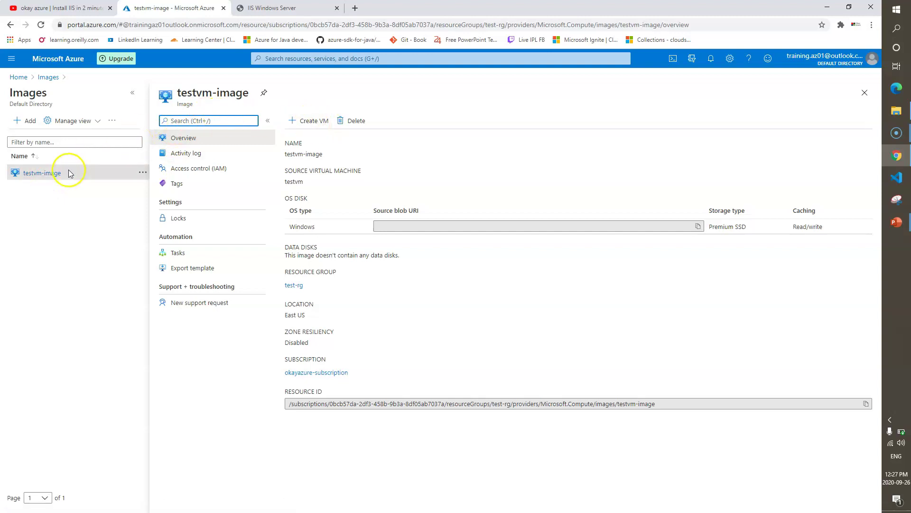
click(317, 120)
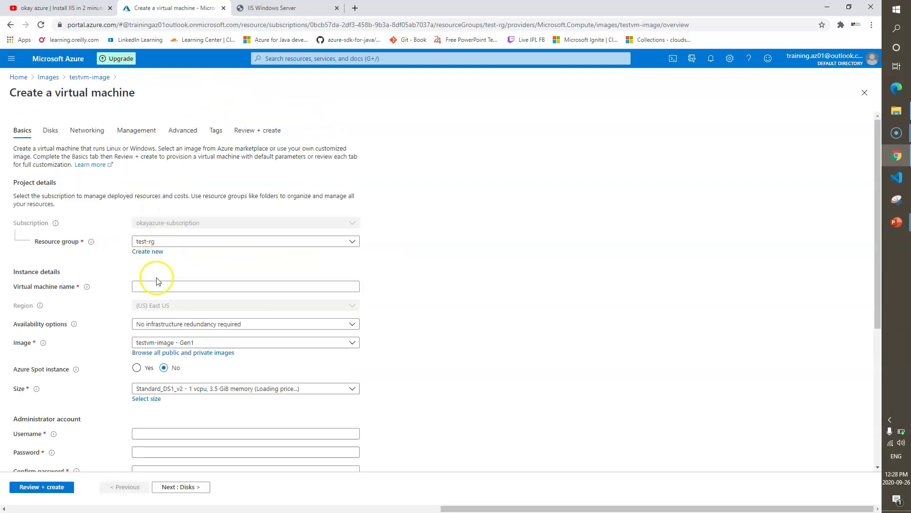
click(165, 287)
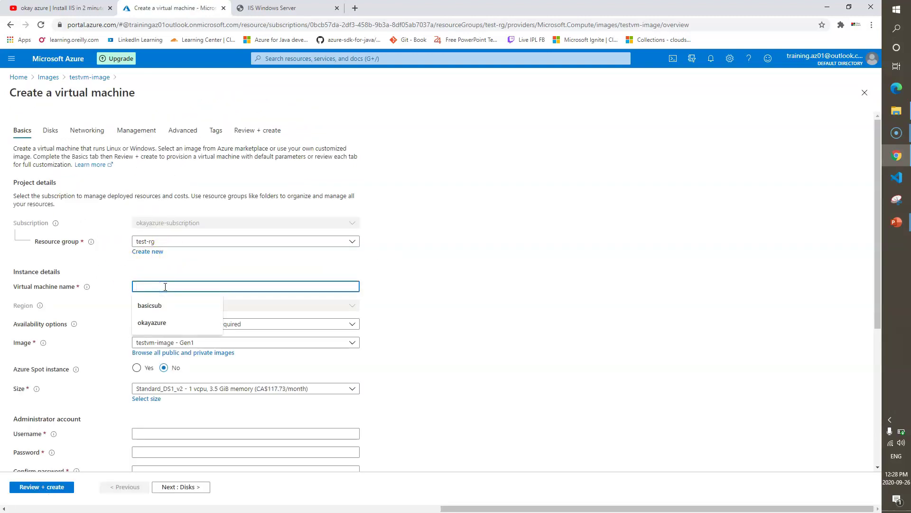
text(dev-vm01)
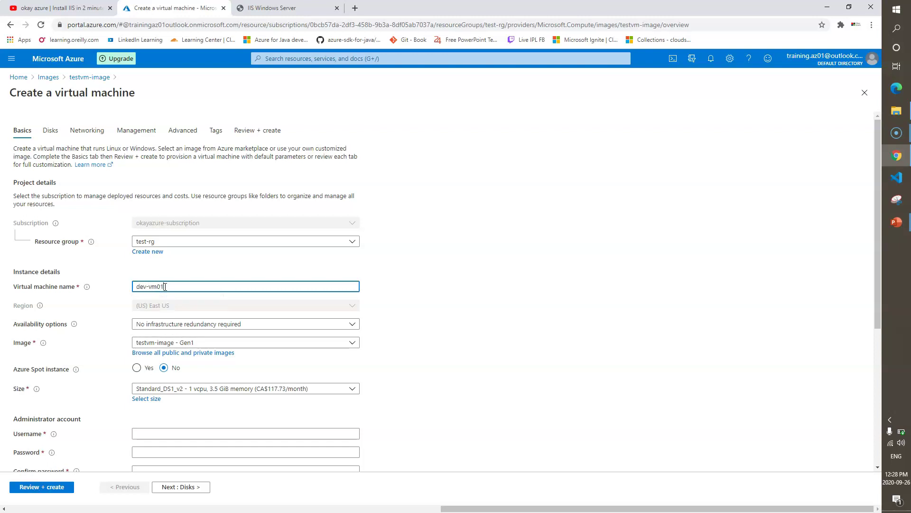
click(445, 305)
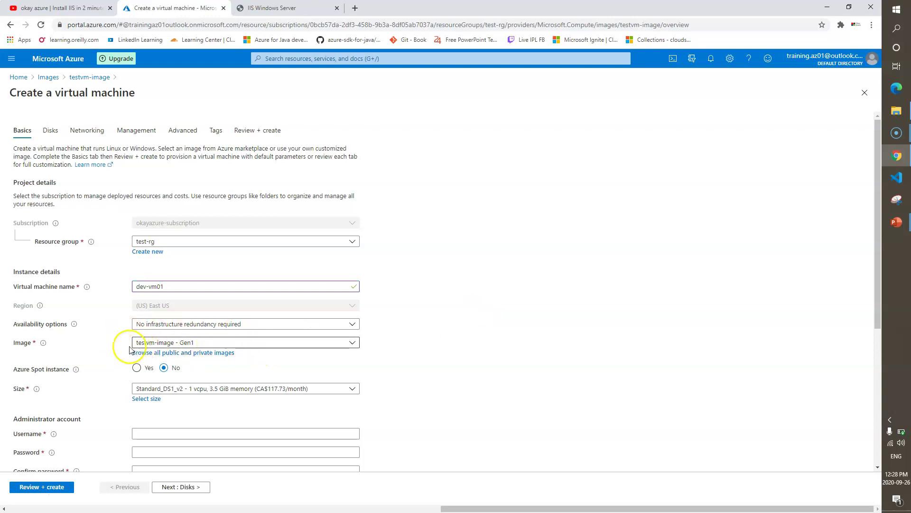
Choose testvm-image - Gen1 as the image and Standard_D2s_v3 as the size for dev-vm01.
click(264, 346)
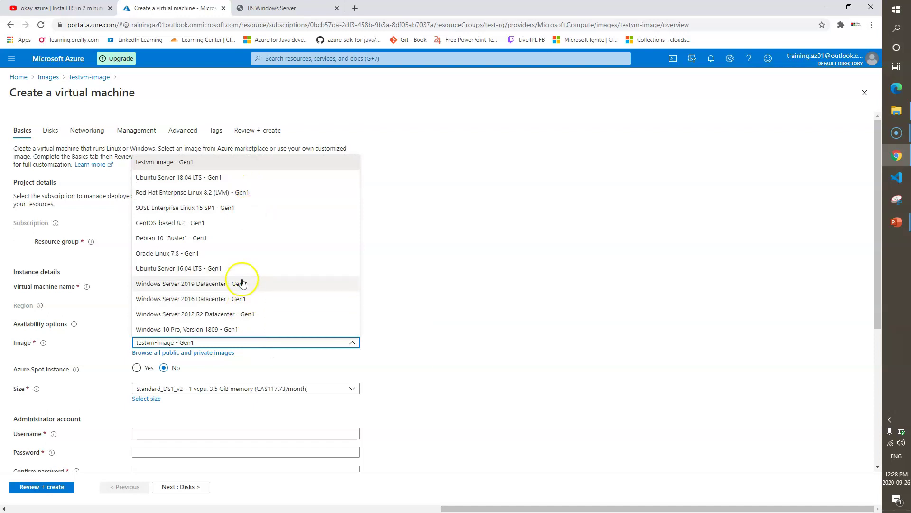
click(196, 162)
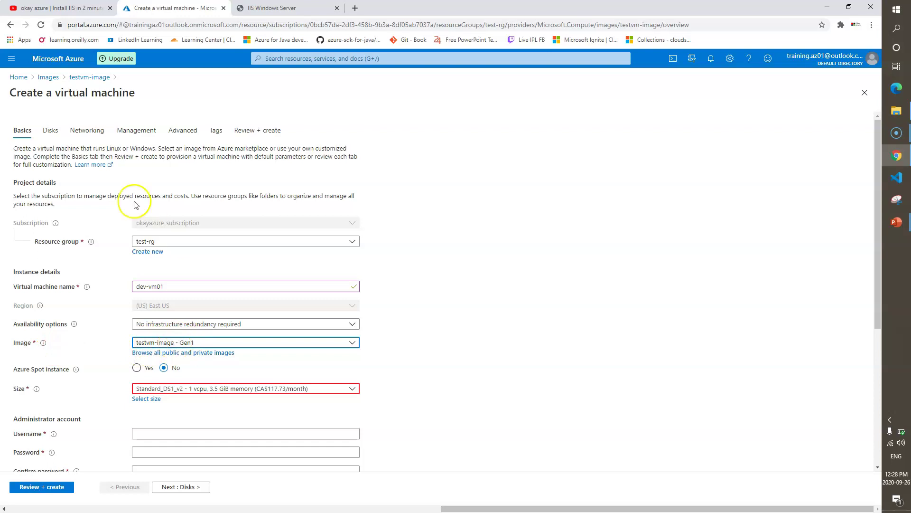
drag(162, 285, 109, 285)
click(523, 306)
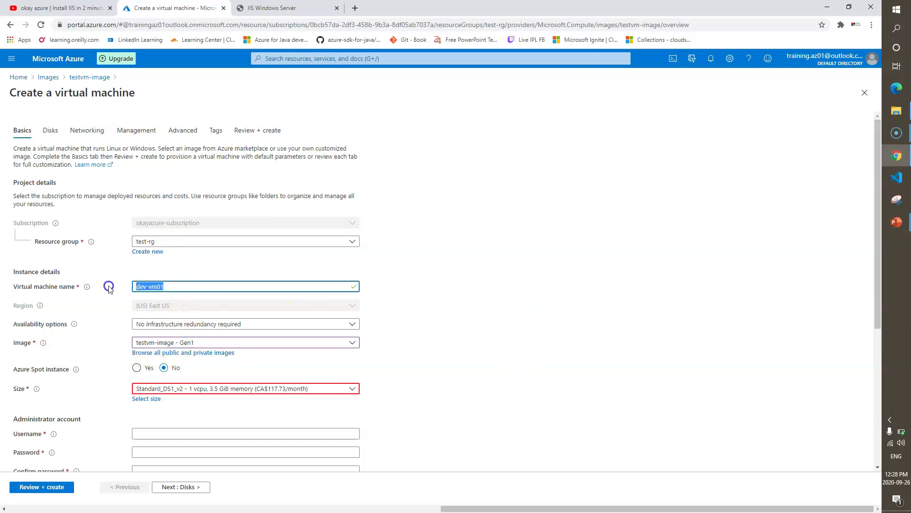
click(465, 327)
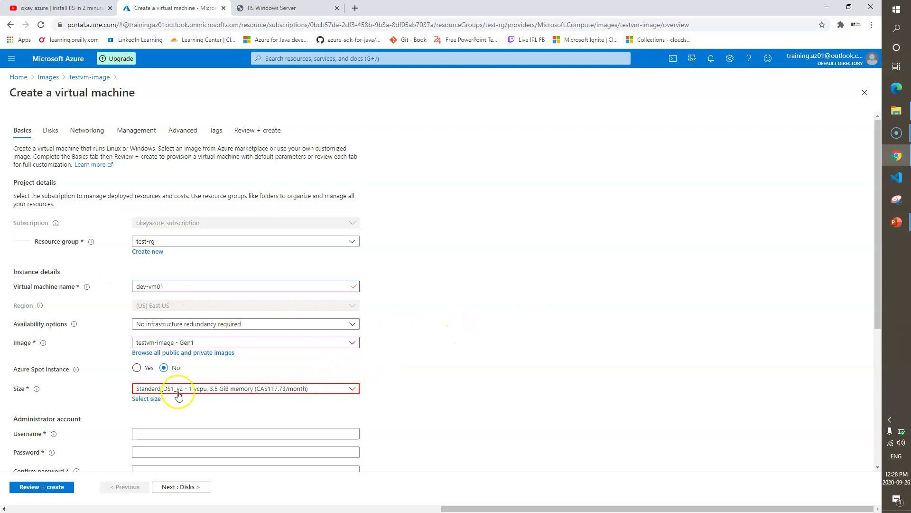
click(237, 390)
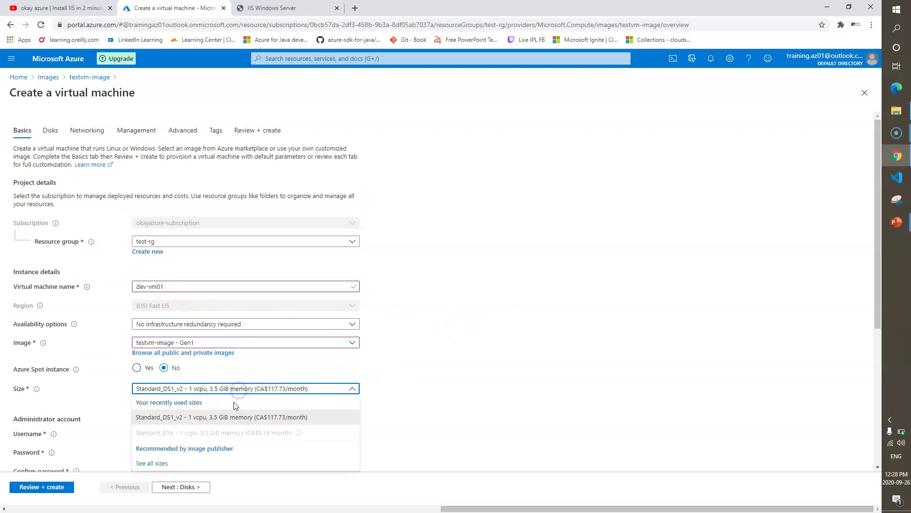
click(151, 463)
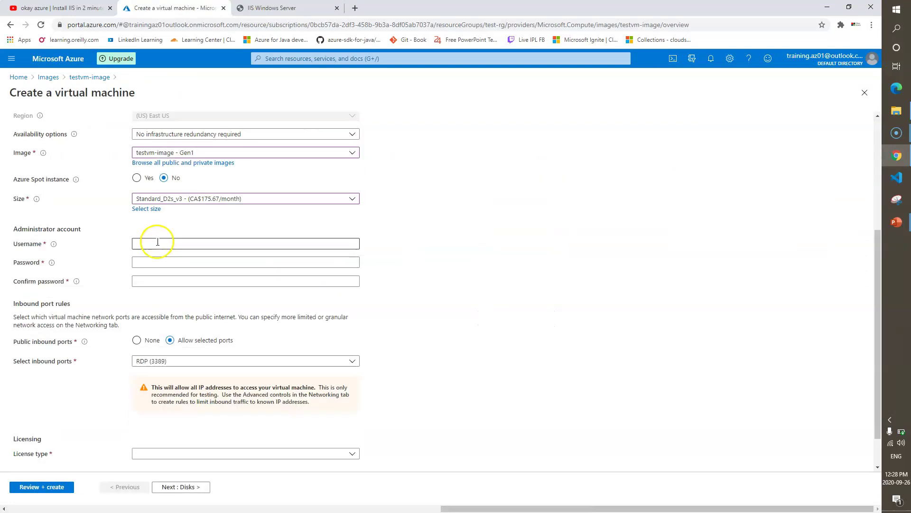
Set the administrator username to okayazure, then enter and confirm the account password.
click(157, 242)
text(okayazure)
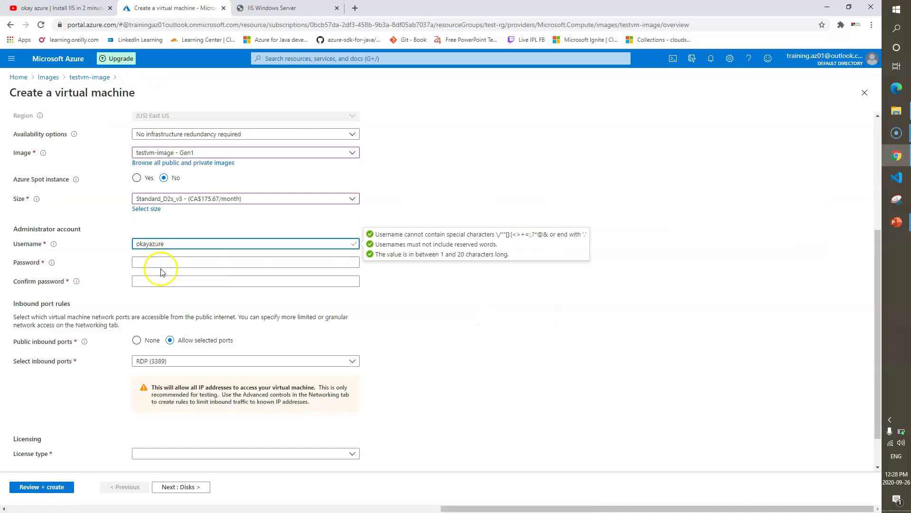
click(172, 261)
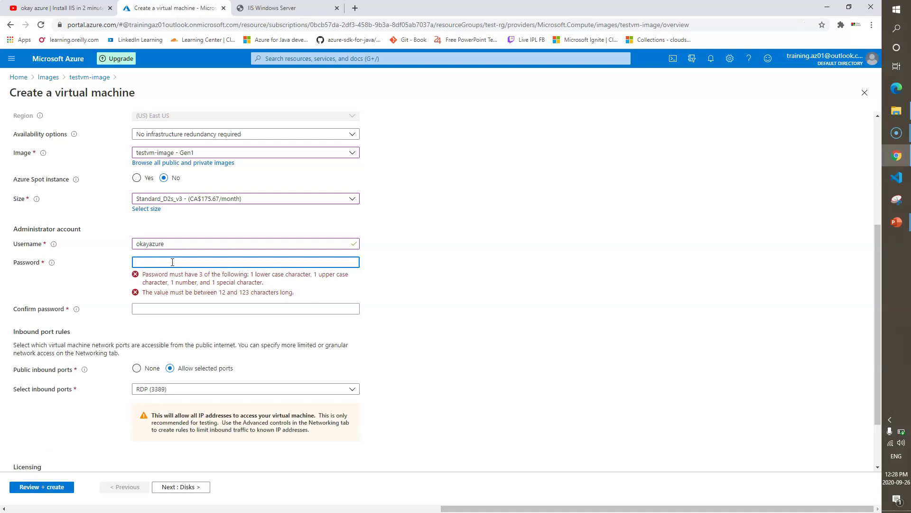
text(••)
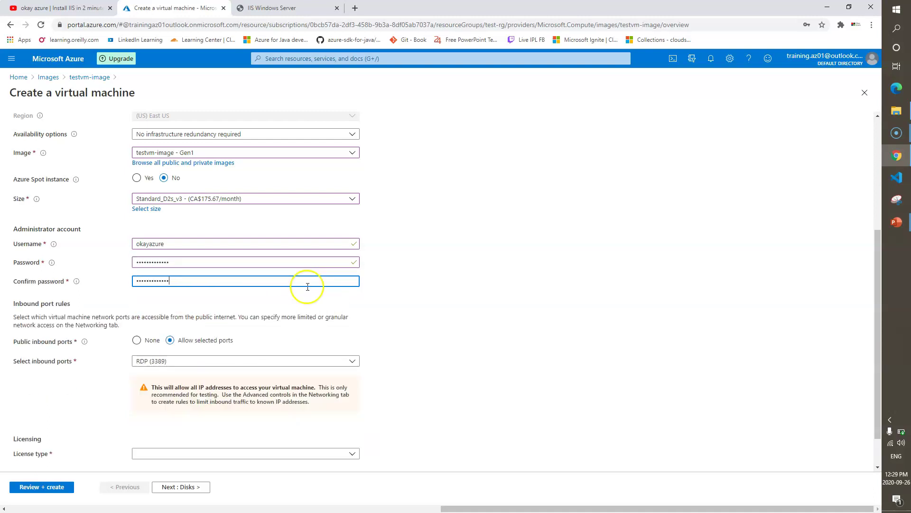
click(483, 305)
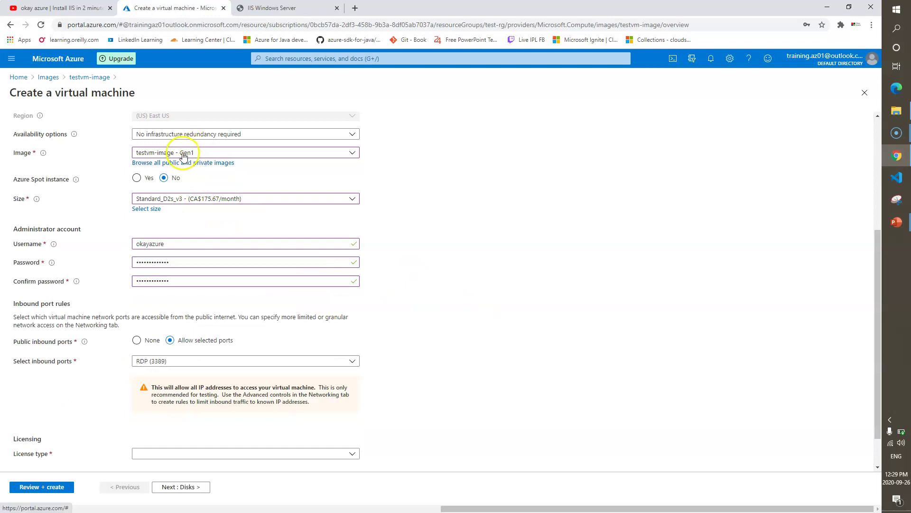
Set the license type of dev-vm01 to Windows server.
scroll(160, 380, down, 1)
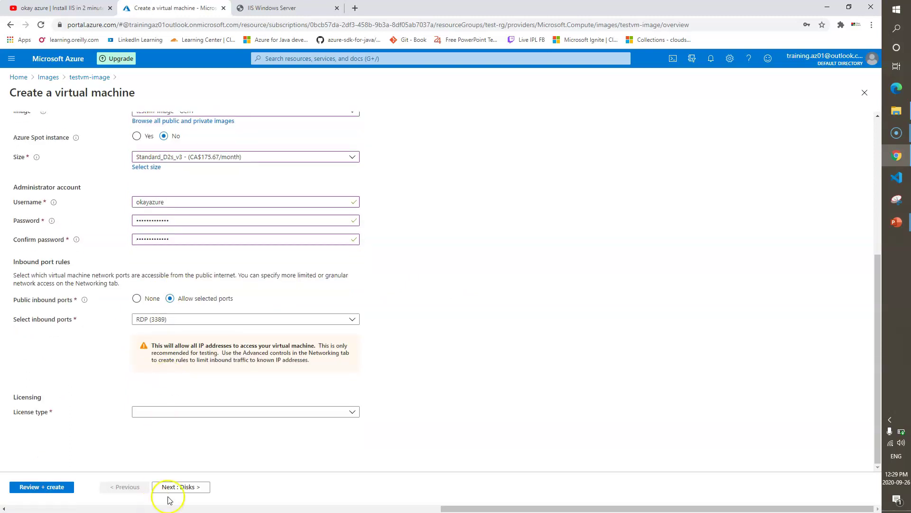
click(95, 442)
click(216, 412)
click(207, 427)
scroll(428, 383, down, 1)
Keep the default settings for the remaining configuration sections, then review and create the virtual machine dev-vm01.
click(187, 488)
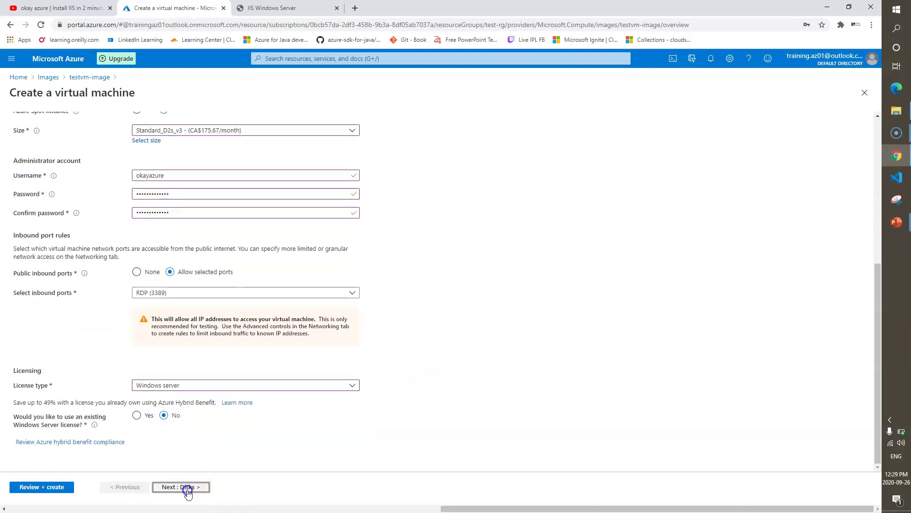
double_click(188, 490)
click(188, 490)
double_click(180, 487)
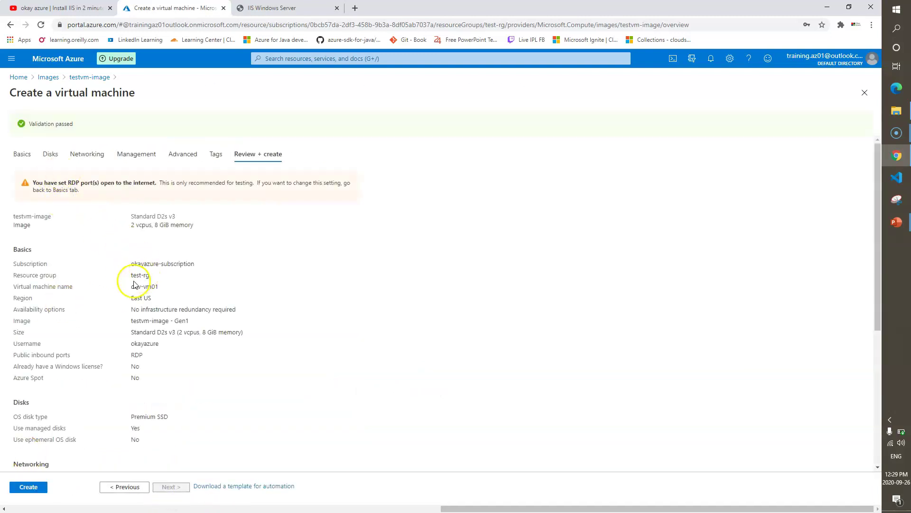
click(29, 488)
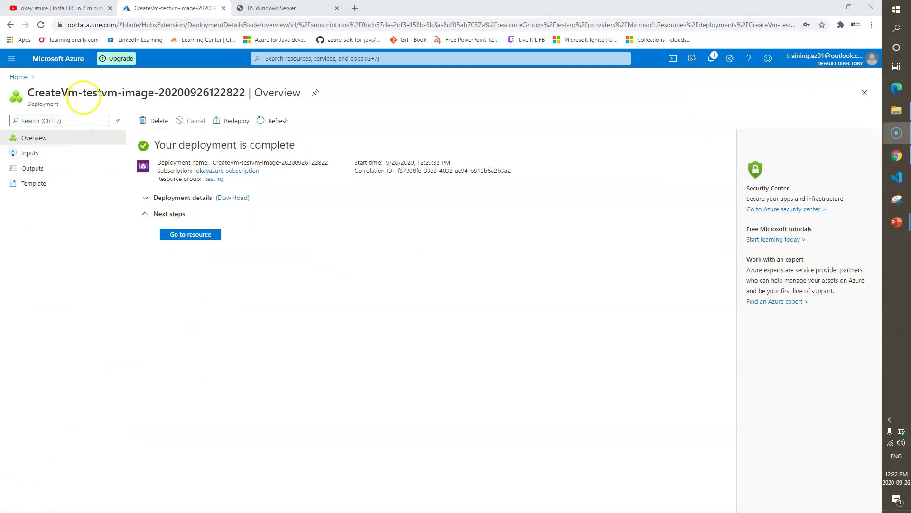
Copy the public IP address of the deployed dev-vm01 and open its inbound port rules.
click(192, 234)
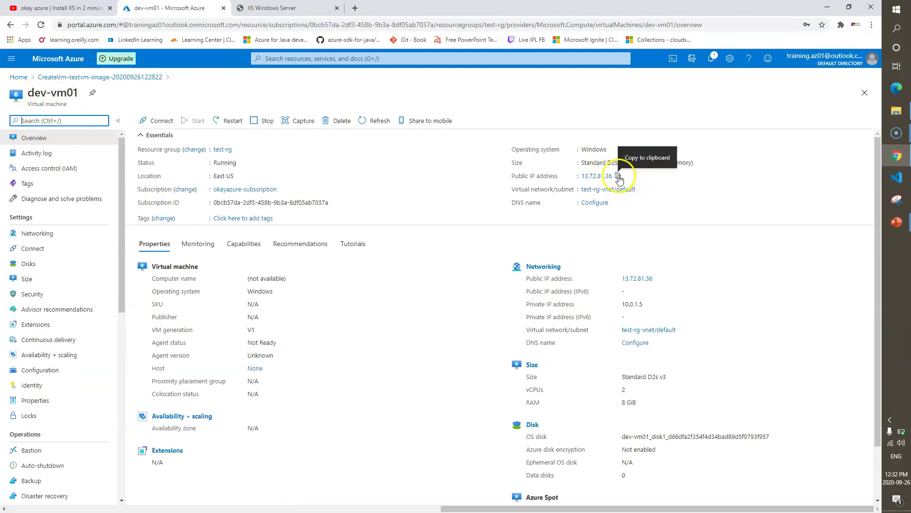
click(619, 177)
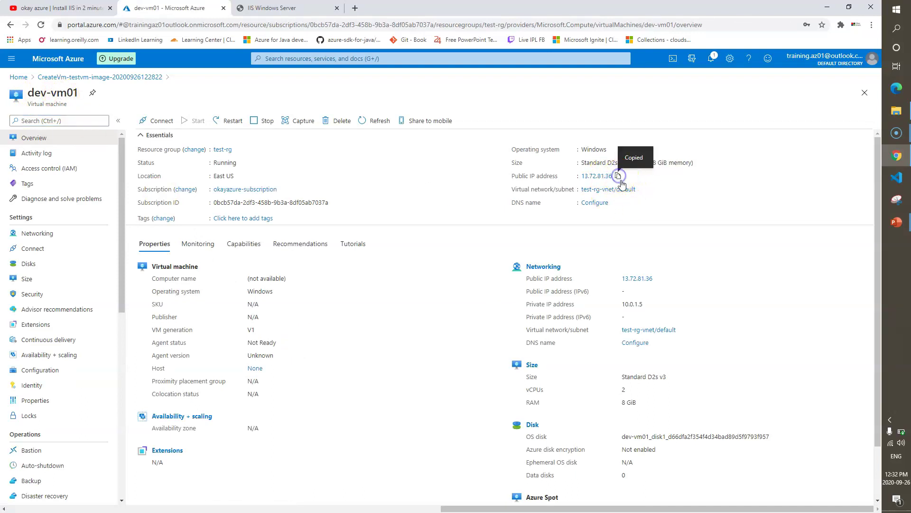
click(50, 232)
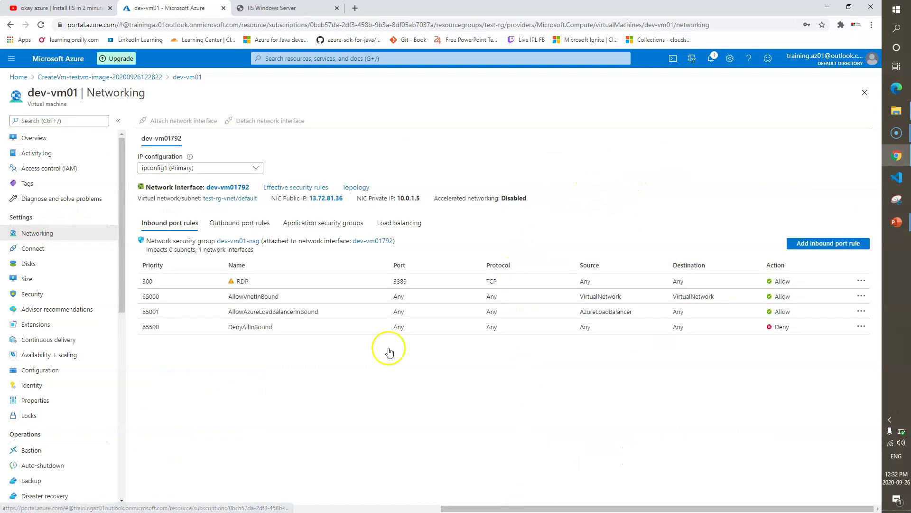
Add an inbound security rule named Port_80 to dev-vm01 that allows TCP traffic on destination port 80.
click(806, 255)
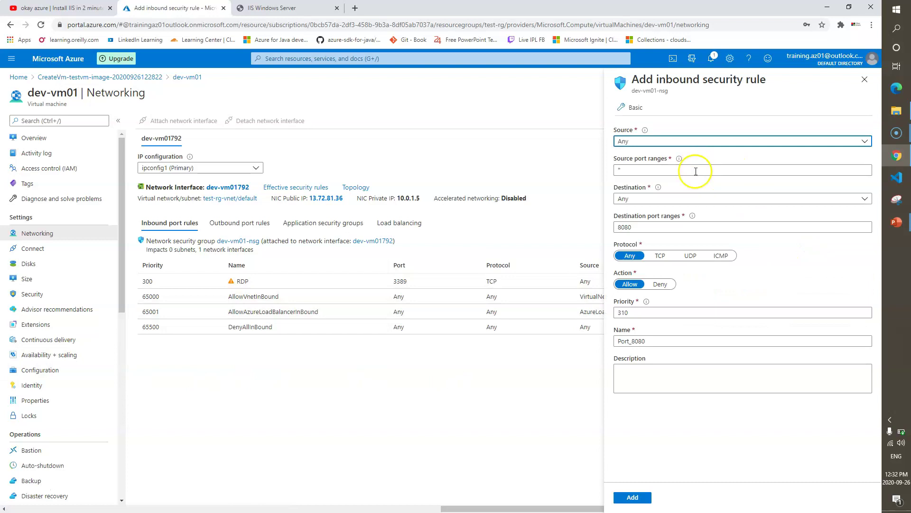
click(644, 227)
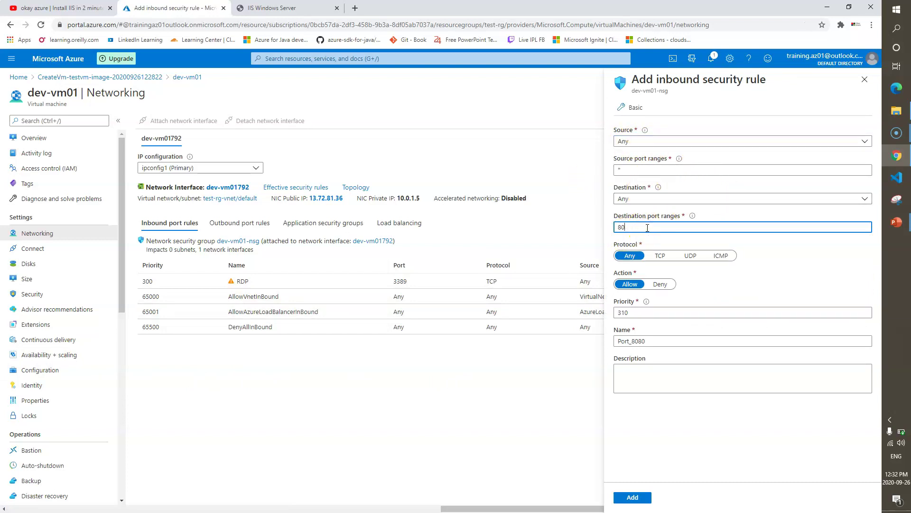
click(660, 255)
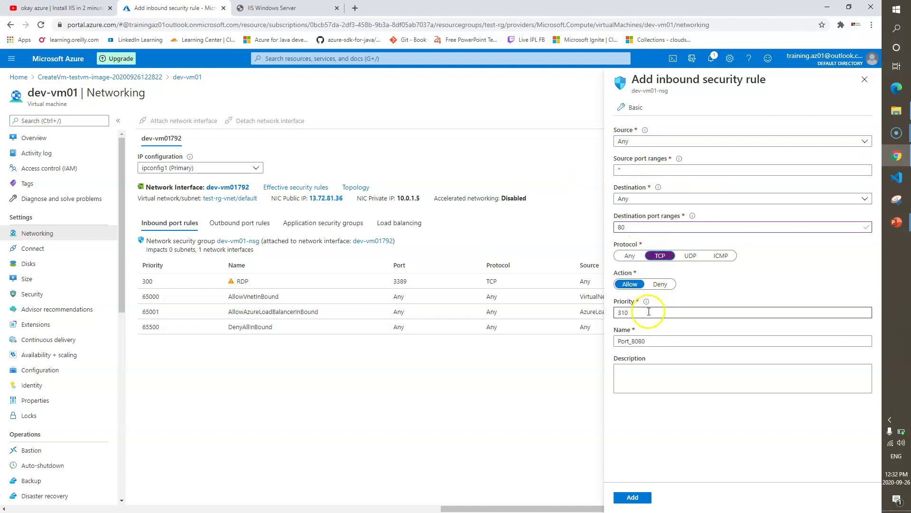
click(651, 341)
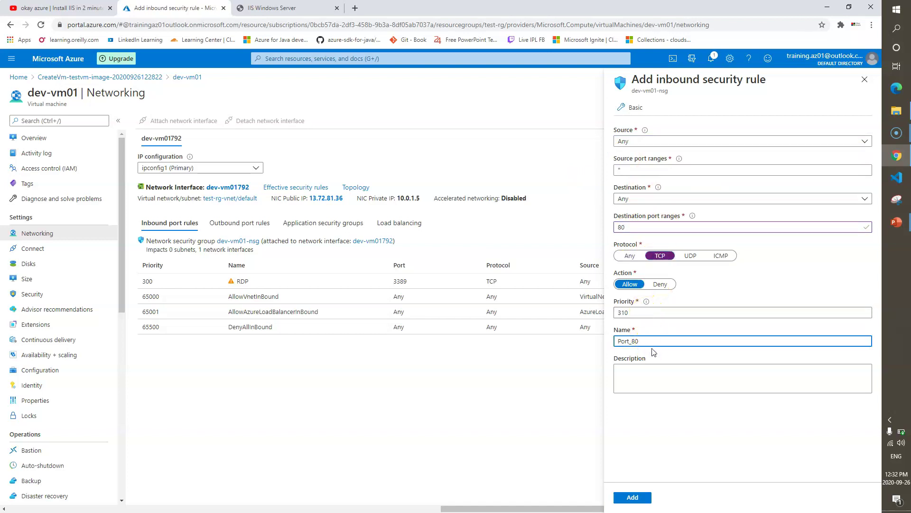
click(636, 498)
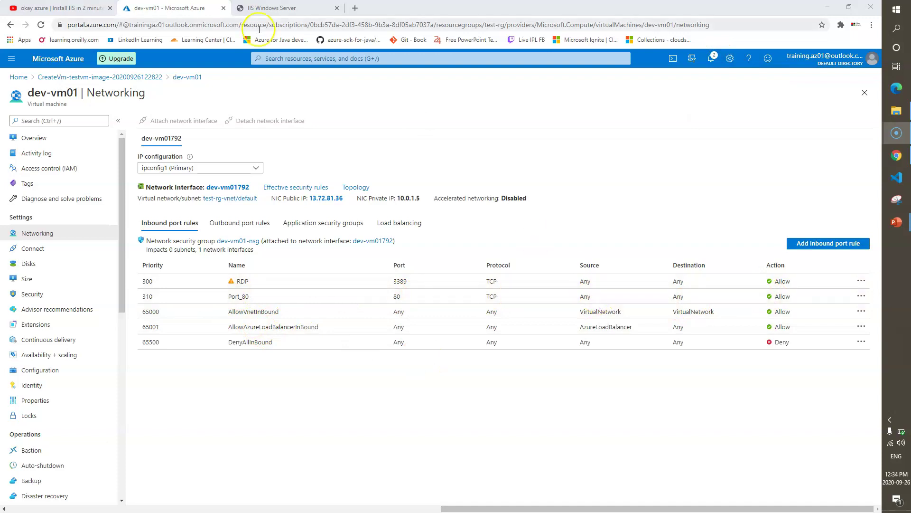
Return to the dev-vm01 overview, then load the VM's public IP address 13.72.81.36 in a new browser tab.
click(864, 93)
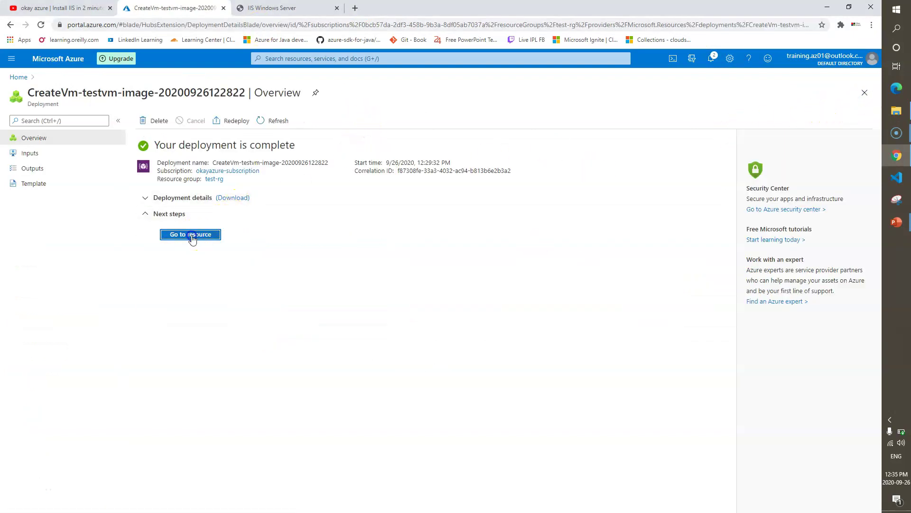
click(191, 235)
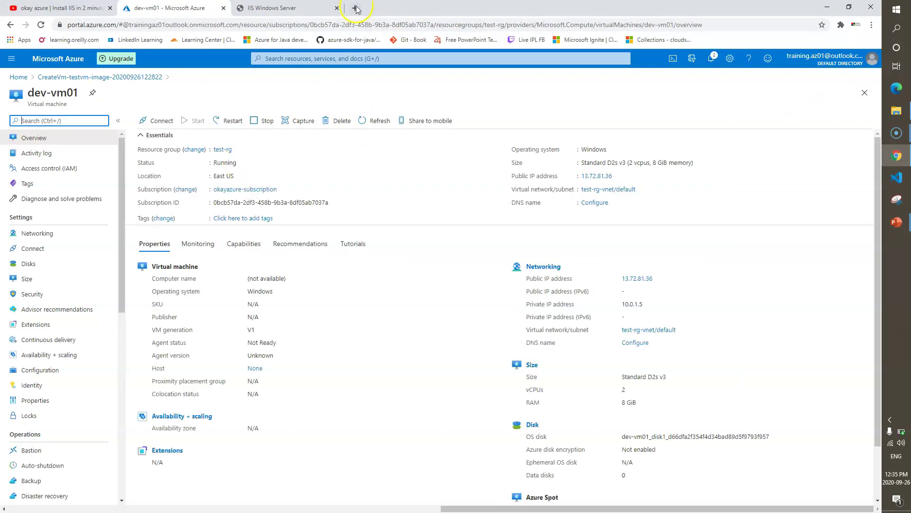
click(356, 8)
key(ctrl+v)
key(Return)
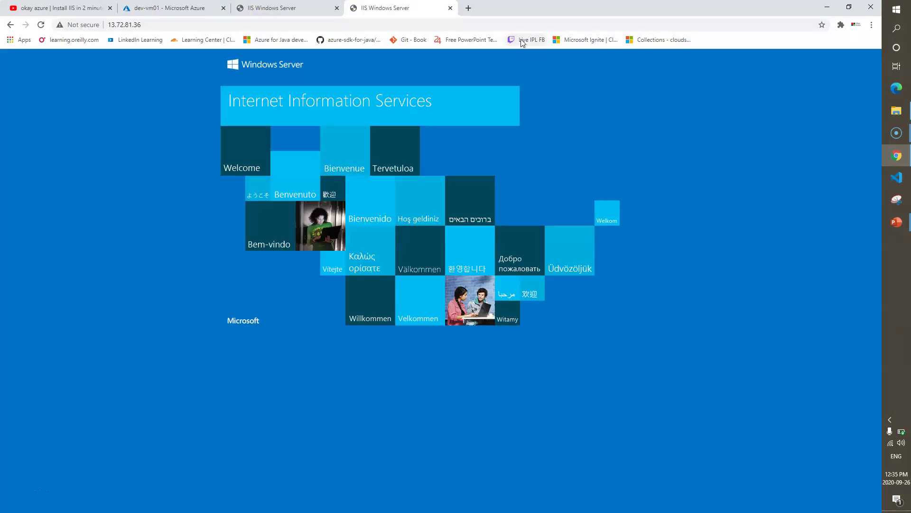